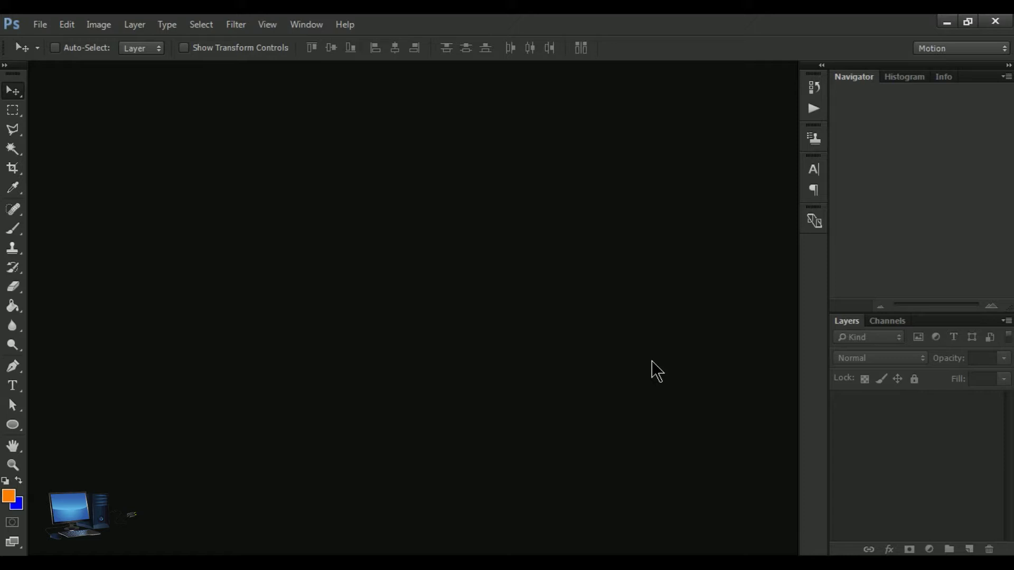
Step: Open the image Avril-Lavigne-Photos from the Image folder
click(67, 27)
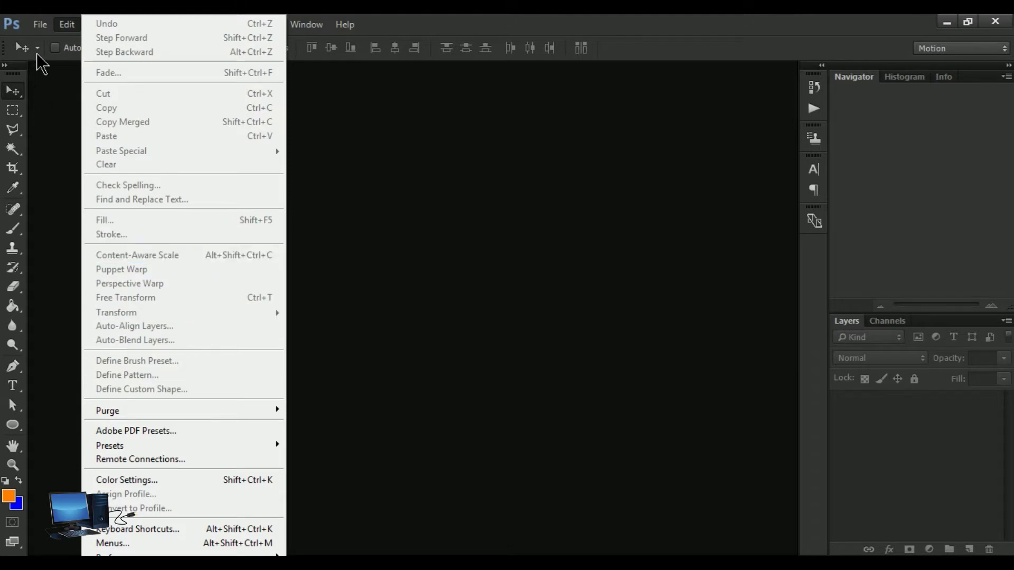
click(36, 28)
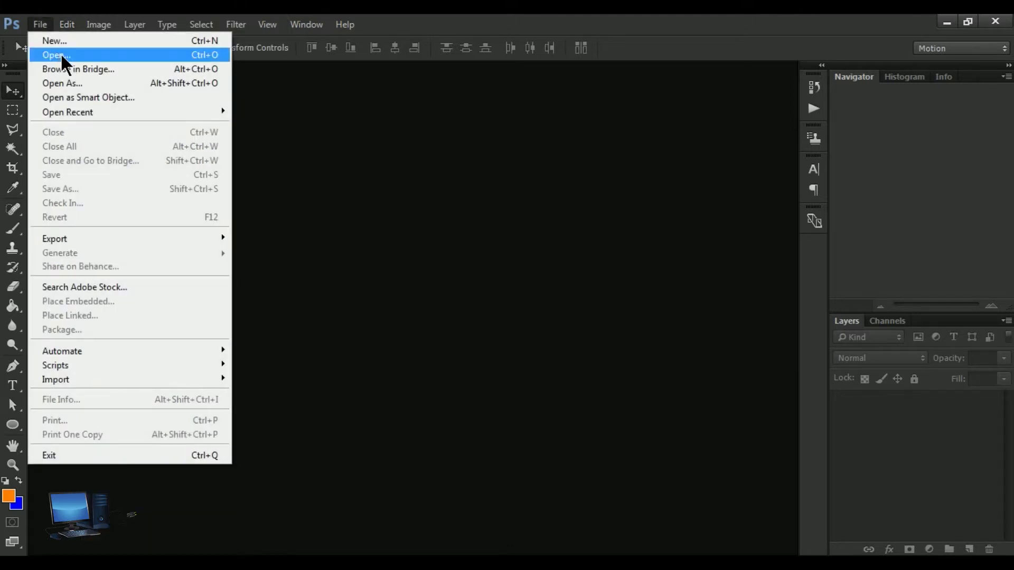
click(60, 53)
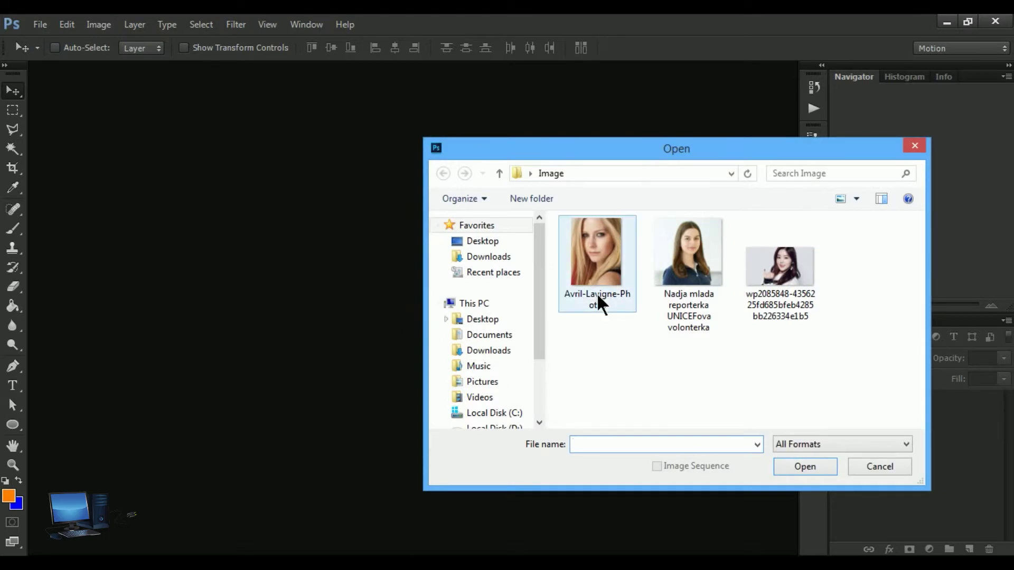
drag(619, 155, 413, 133)
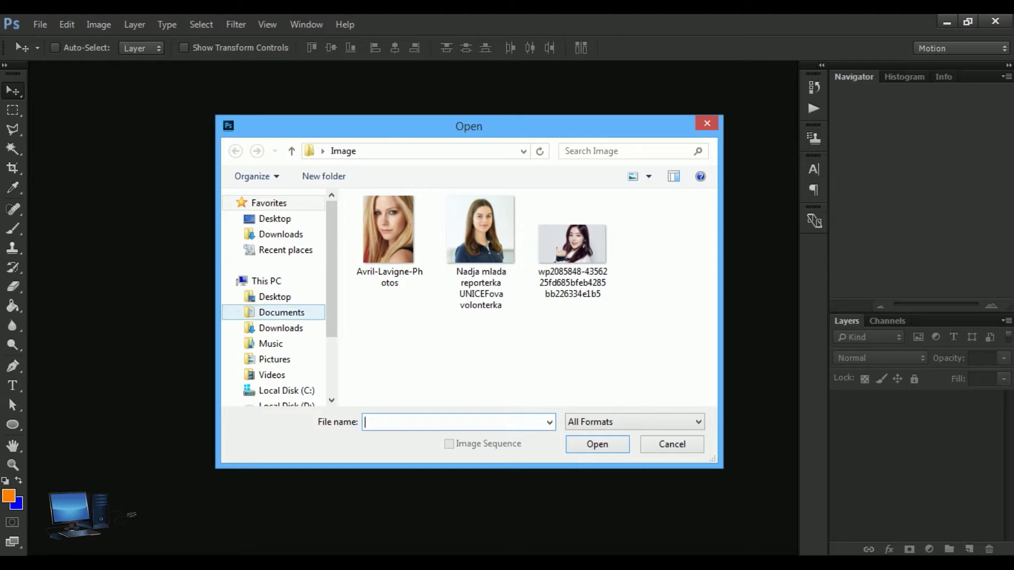
click(376, 226)
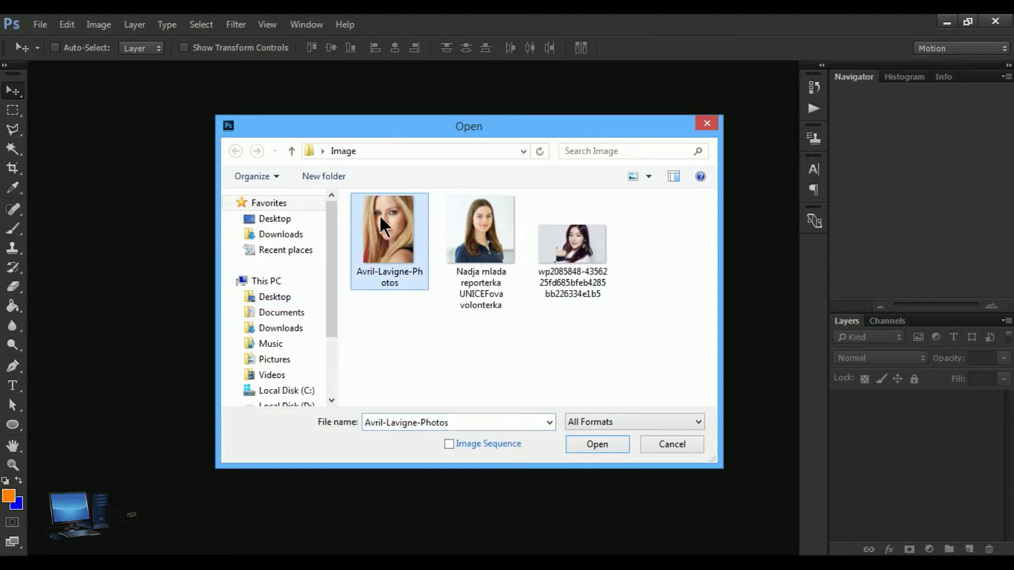
click(596, 449)
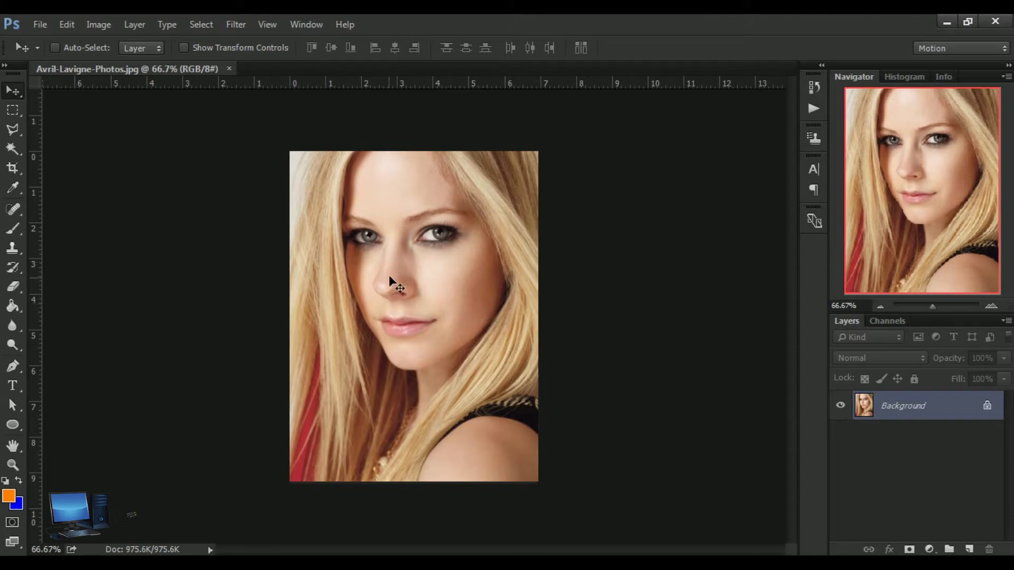
Step: Duplicate the Background layer, and duplicate that copy once more
click(66, 25)
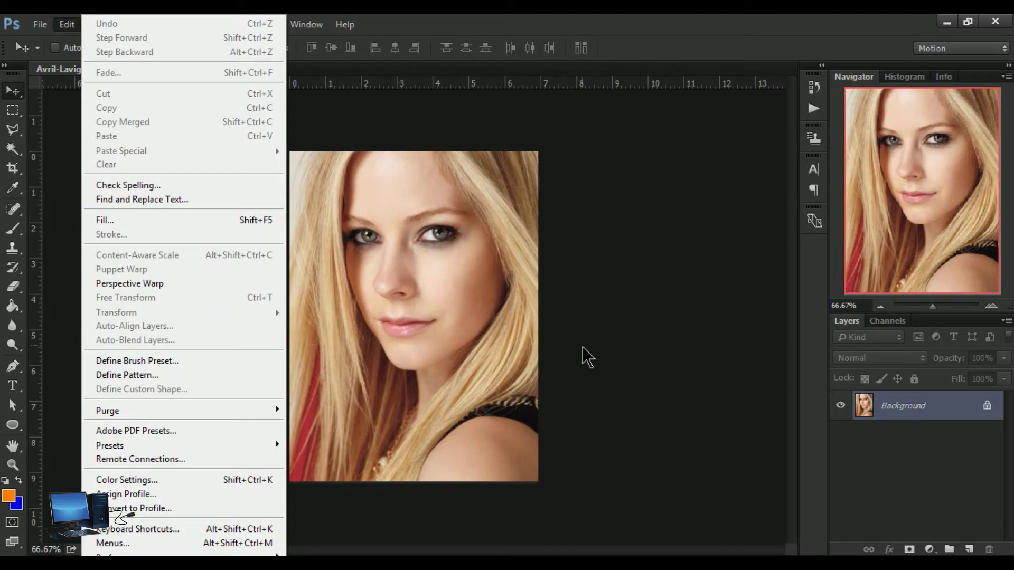
click(916, 414)
drag(916, 413, 969, 550)
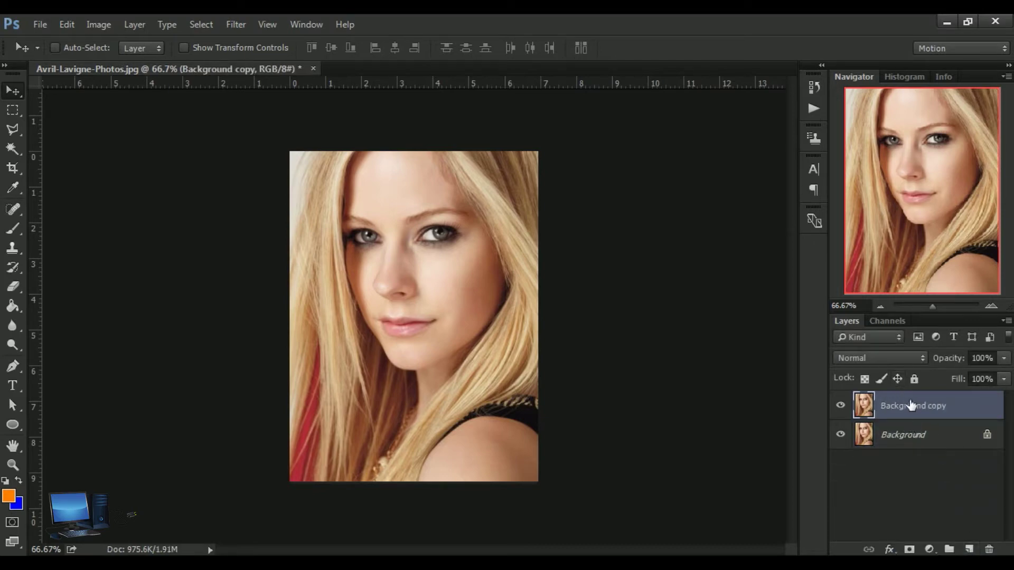
drag(913, 410, 969, 550)
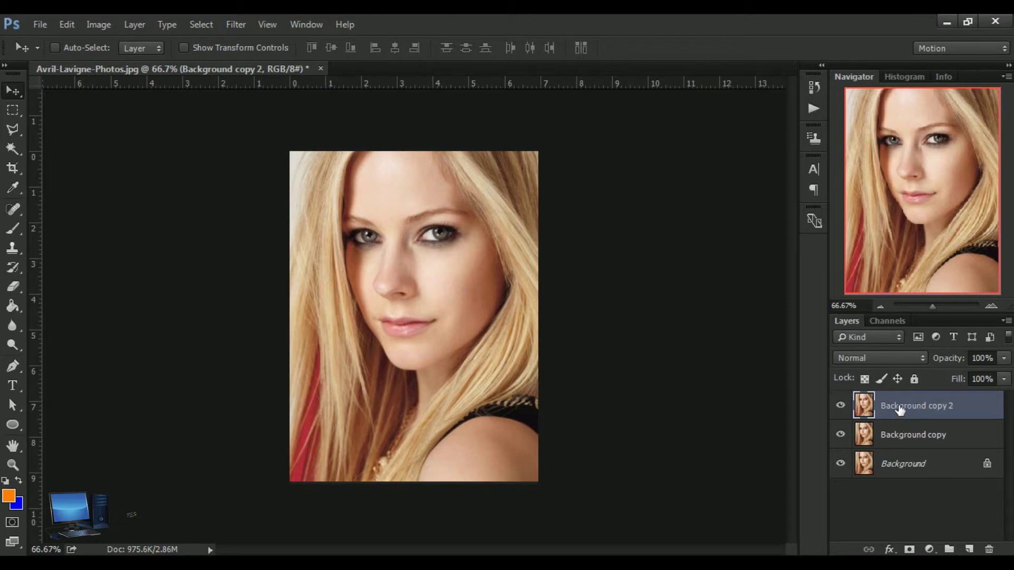
Step: Reduce the Fill of the topmost layer copy to 67%
click(1003, 379)
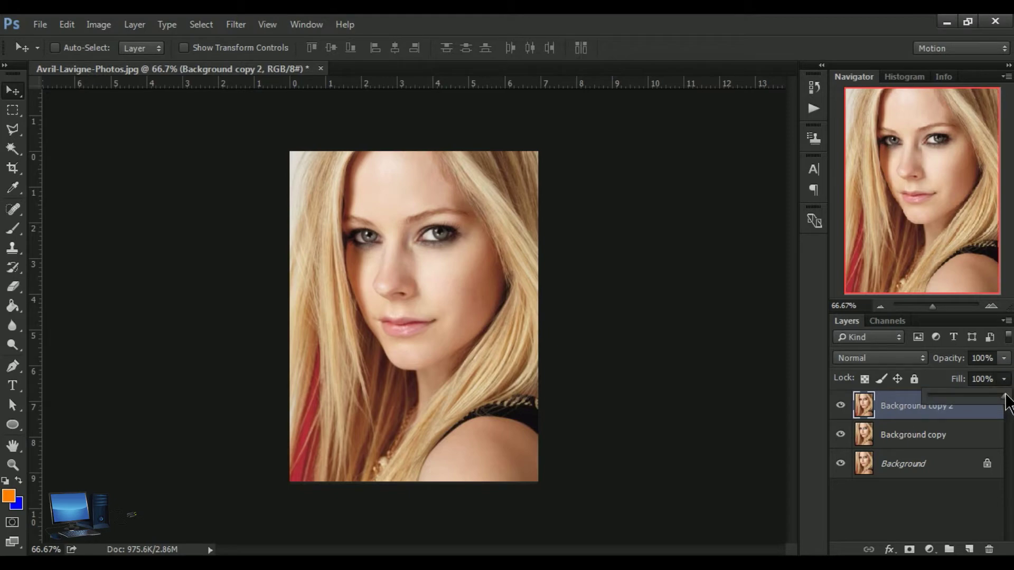
drag(1006, 399, 982, 399)
click(949, 467)
click(923, 411)
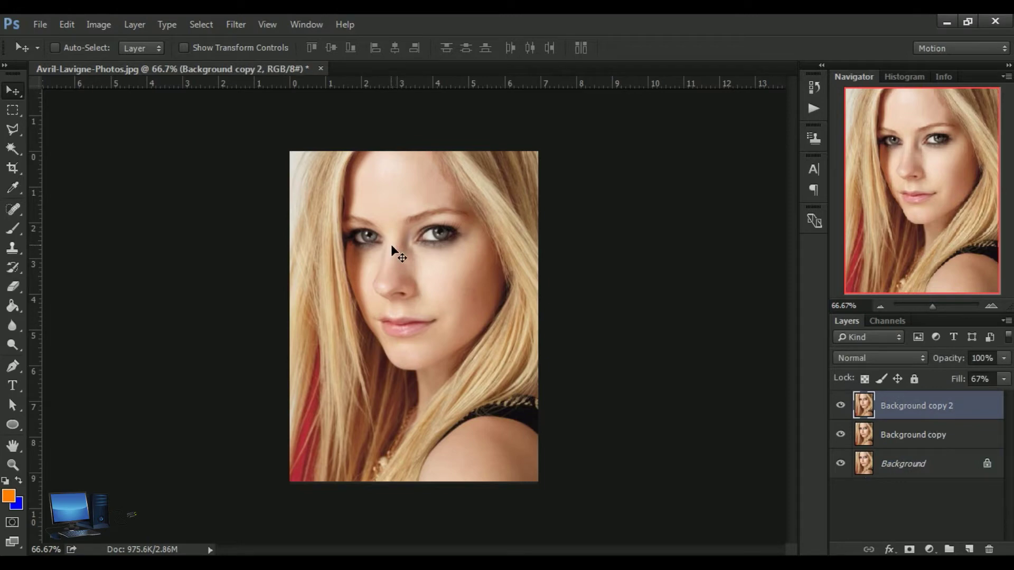
click(67, 24)
click(167, 297)
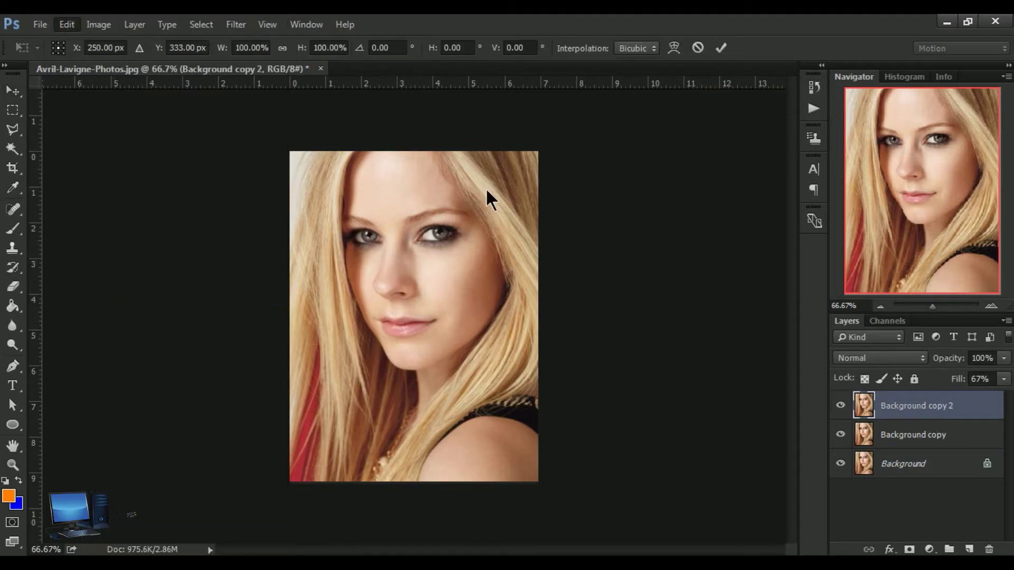
drag(544, 159, 549, 155)
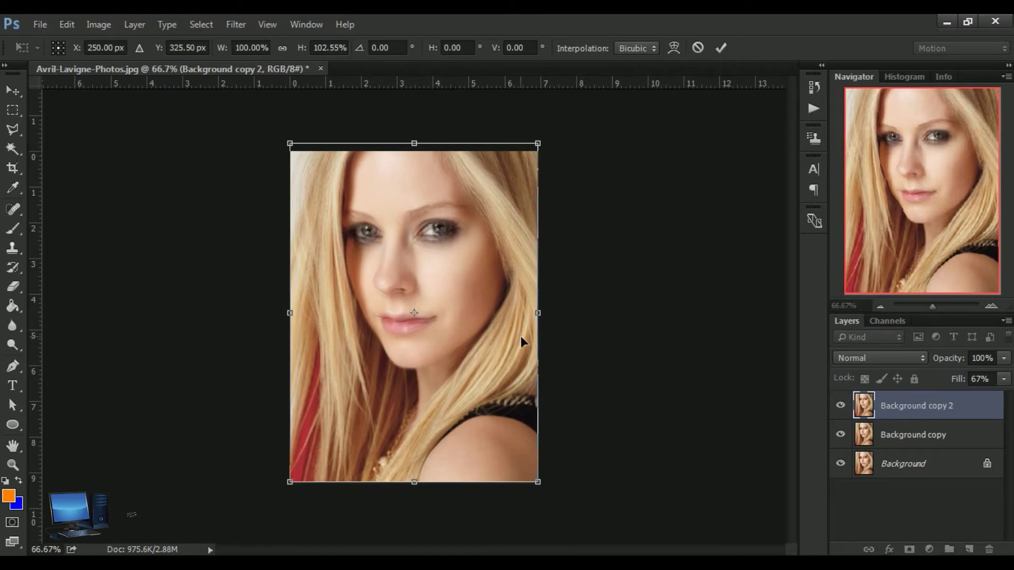
key(Return)
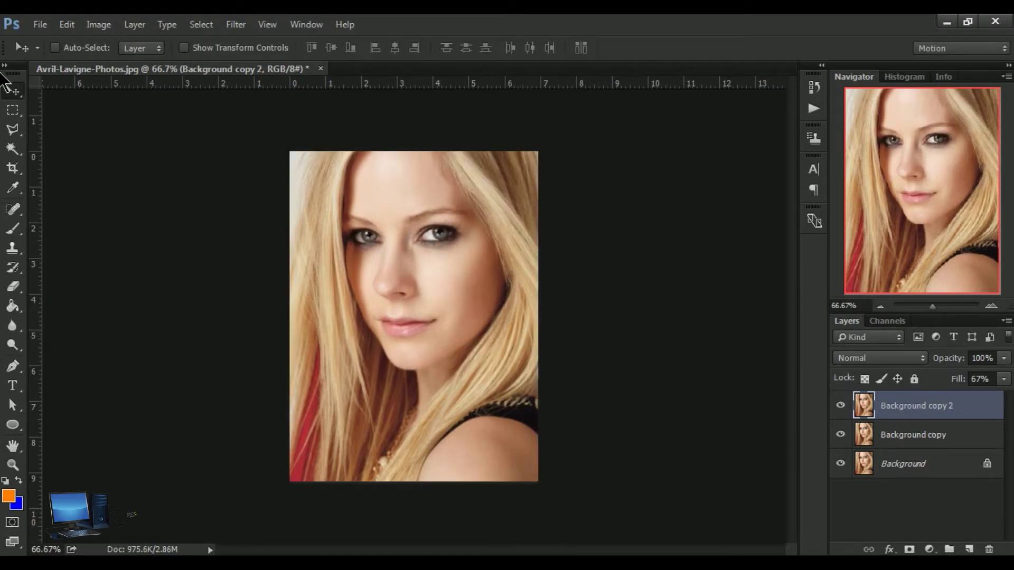
Step: Free-transform Background copy 2 to about 102.20% width and 102.25% height, and nudge it to X 251.50 px, Y 330.50 px
click(66, 24)
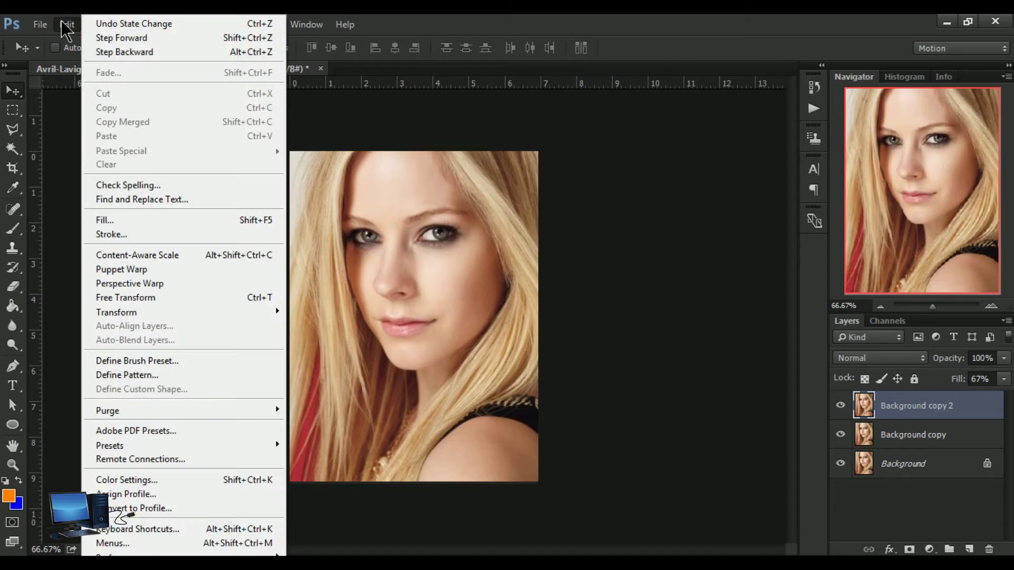
click(132, 296)
drag(544, 158, 552, 154)
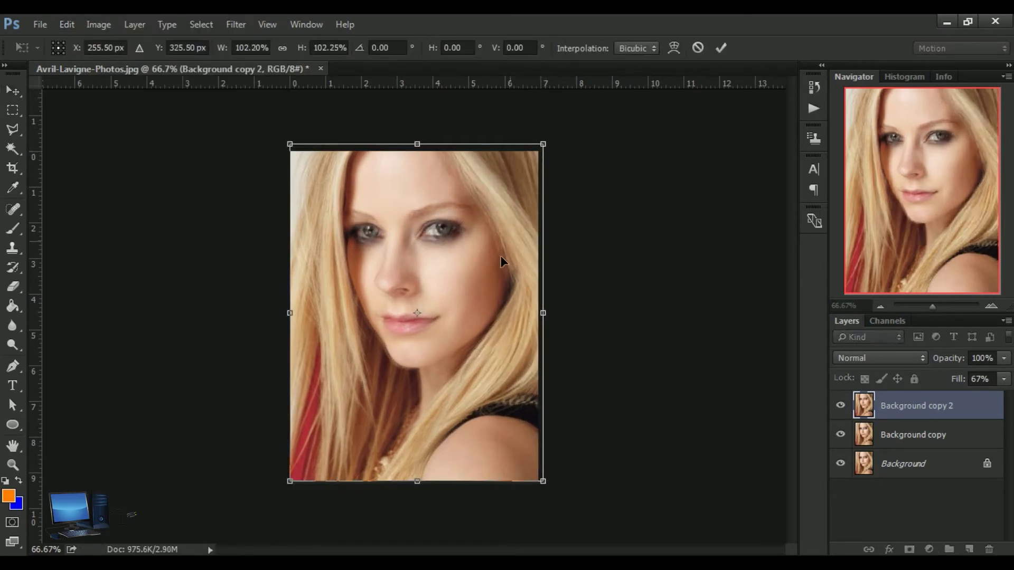
key(Down)
key(Down)
key(Down)
key(Down)
key(Down)
key(Left)
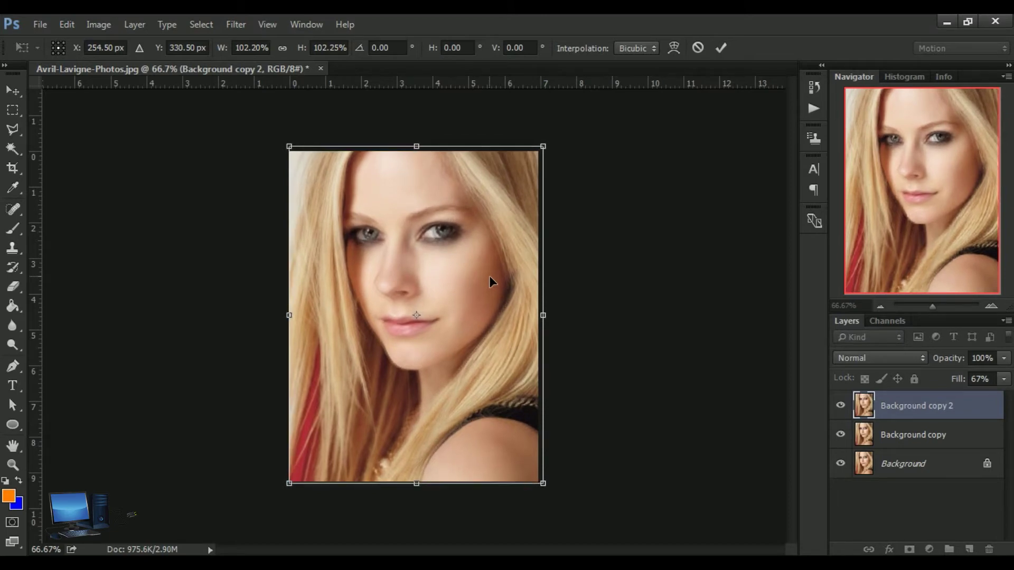
key(Left)
key(Left)
key(Left)
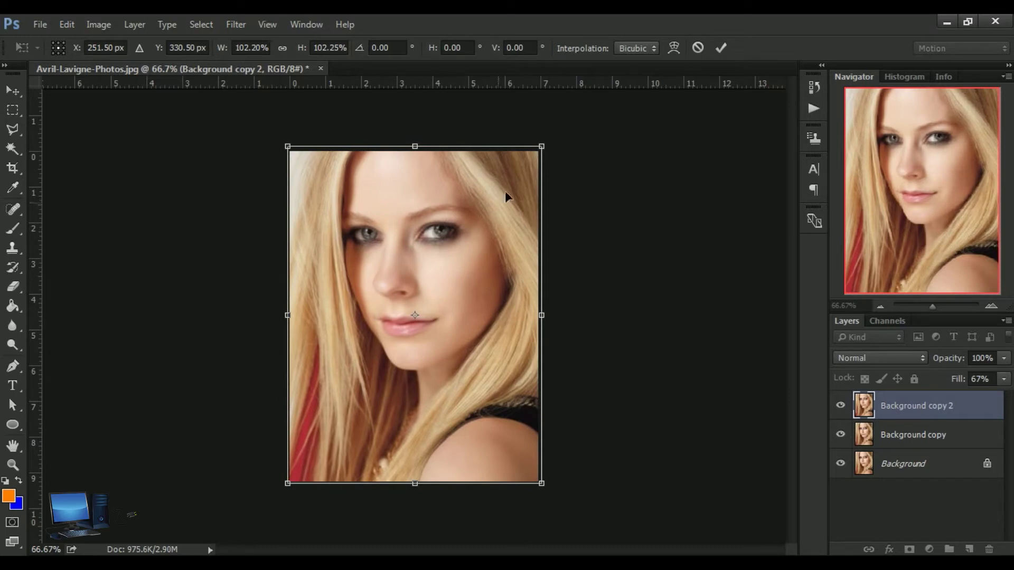
Step: Enlarge Background copy 2 to about 103.60% width and 103.00% height, nudge it to X 248 px, and apply the transform
drag(546, 149, 551, 149)
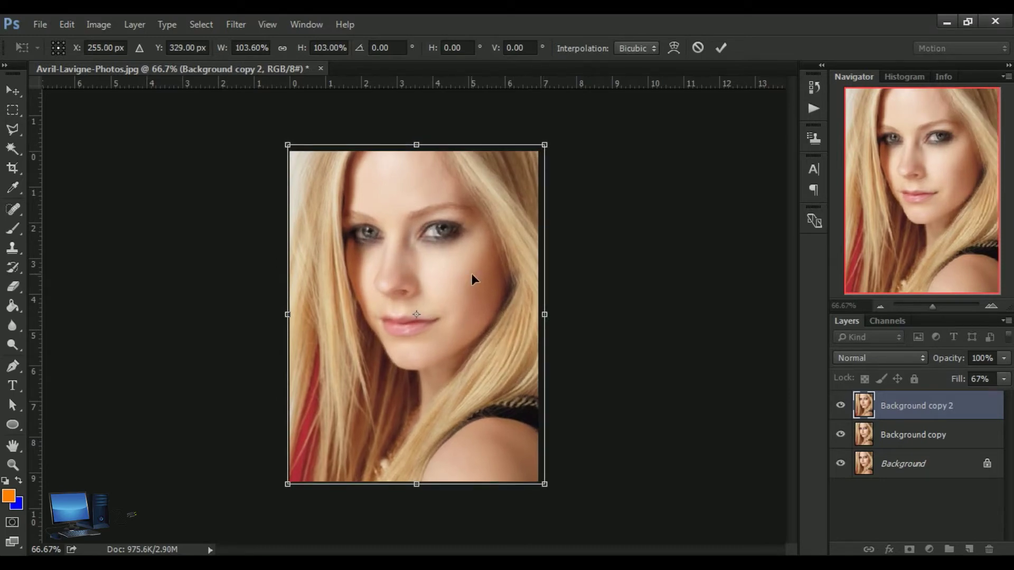
key(Left)
key(Left)
key(Left)
key(Left)
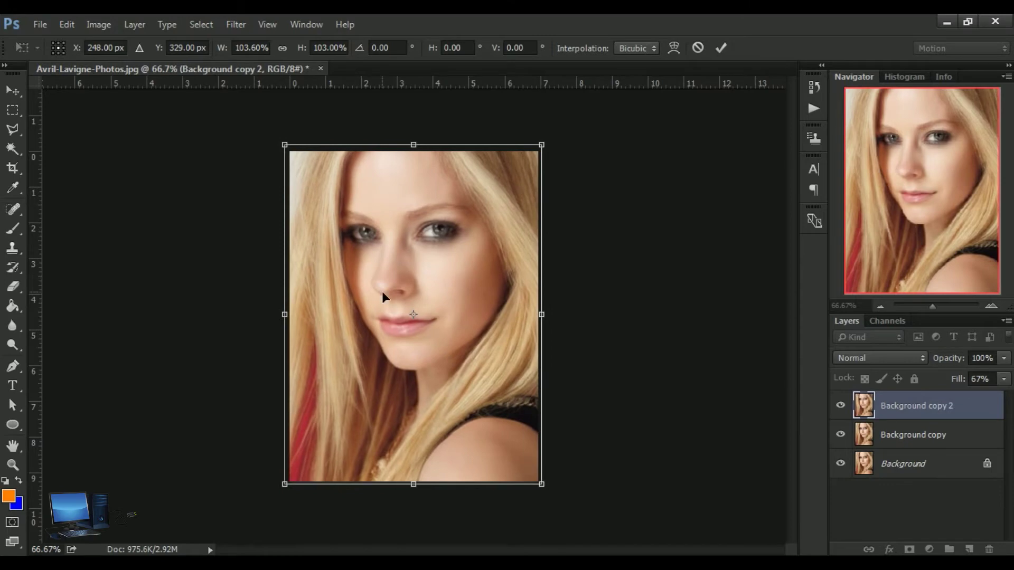
key(Return)
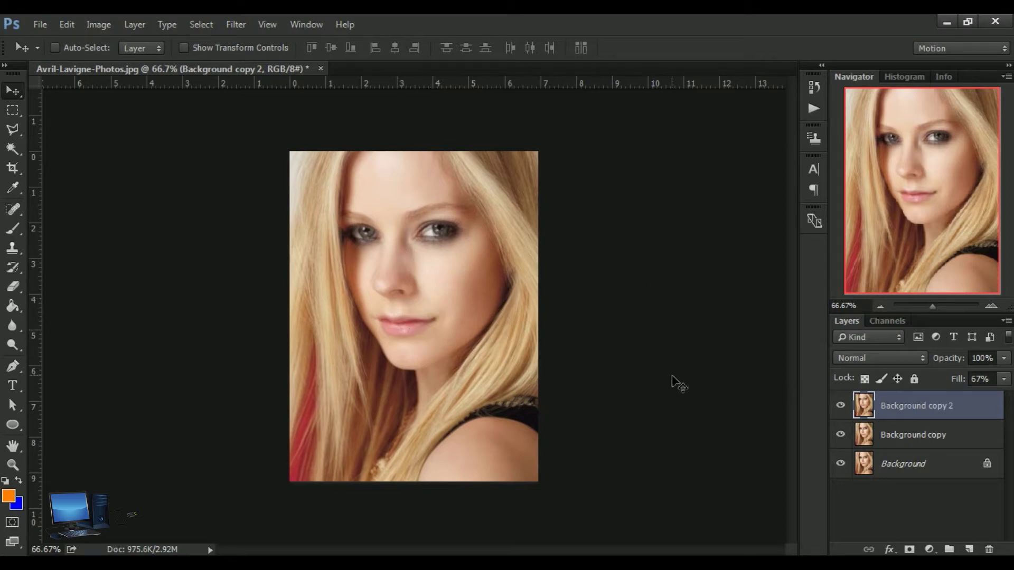
Step: Select both Background copies together and view the Auto-Align Layers options without applying them
shift+click(919, 436)
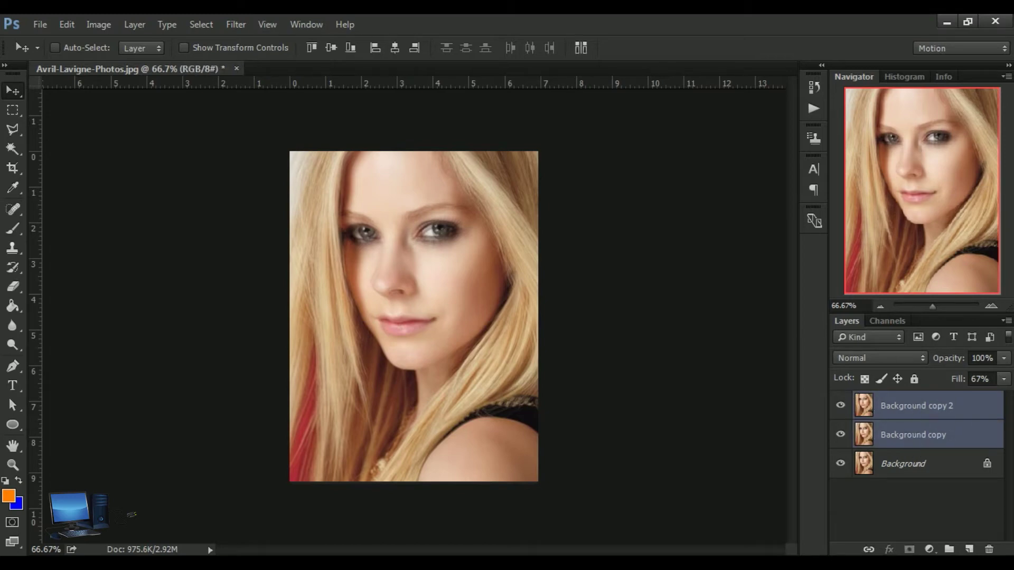
click(69, 25)
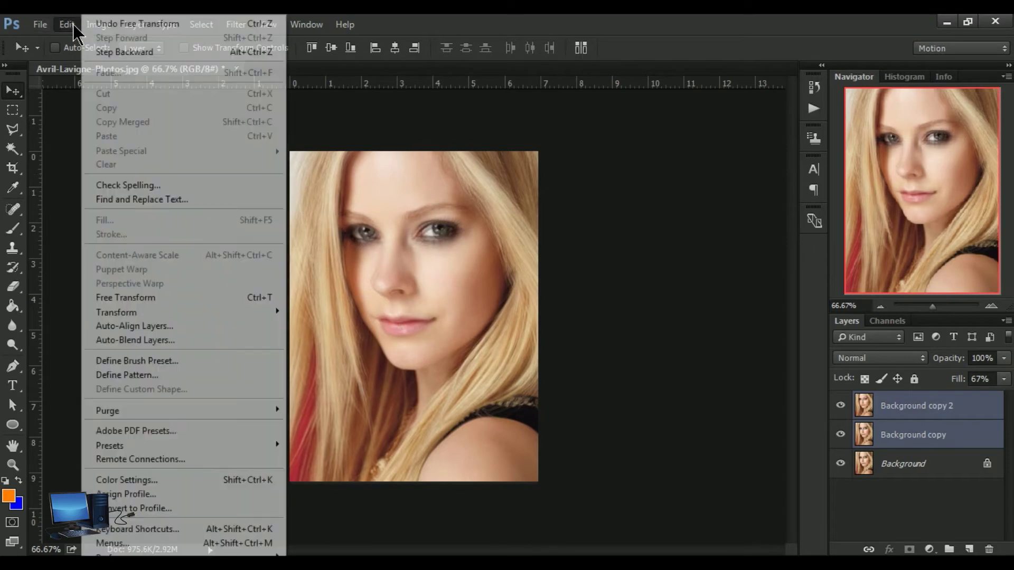
click(195, 324)
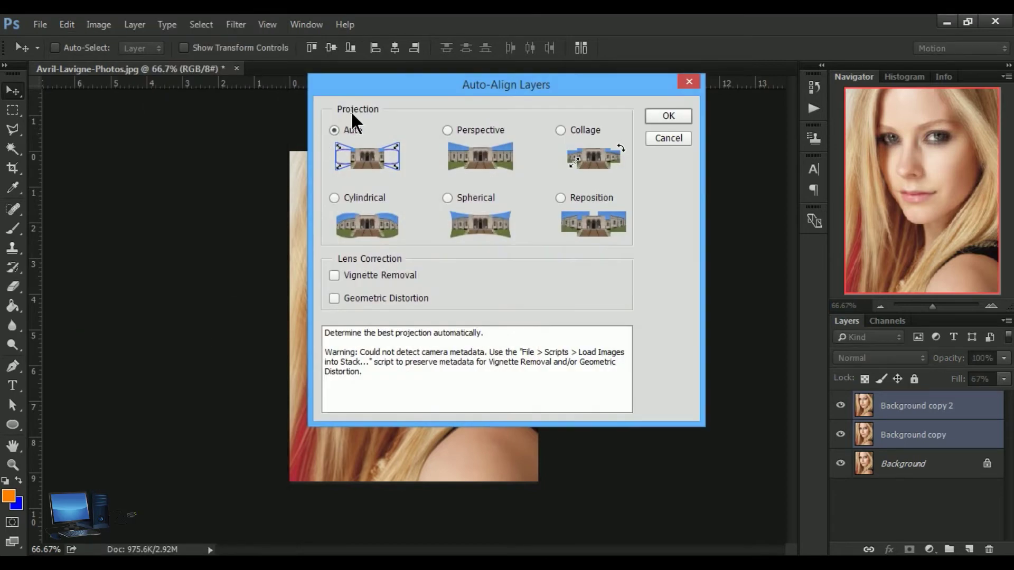
drag(386, 88, 521, 91)
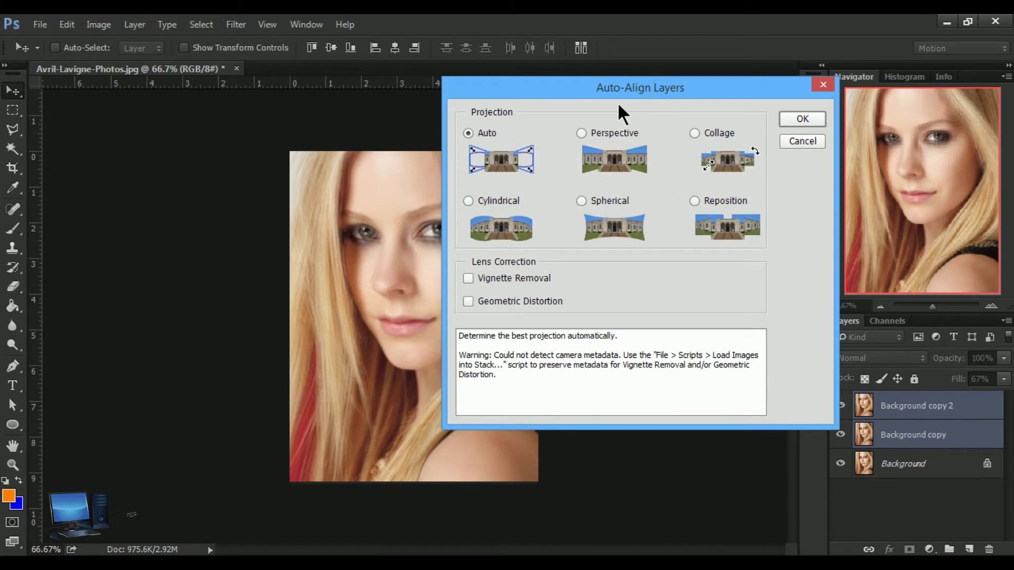
click(822, 84)
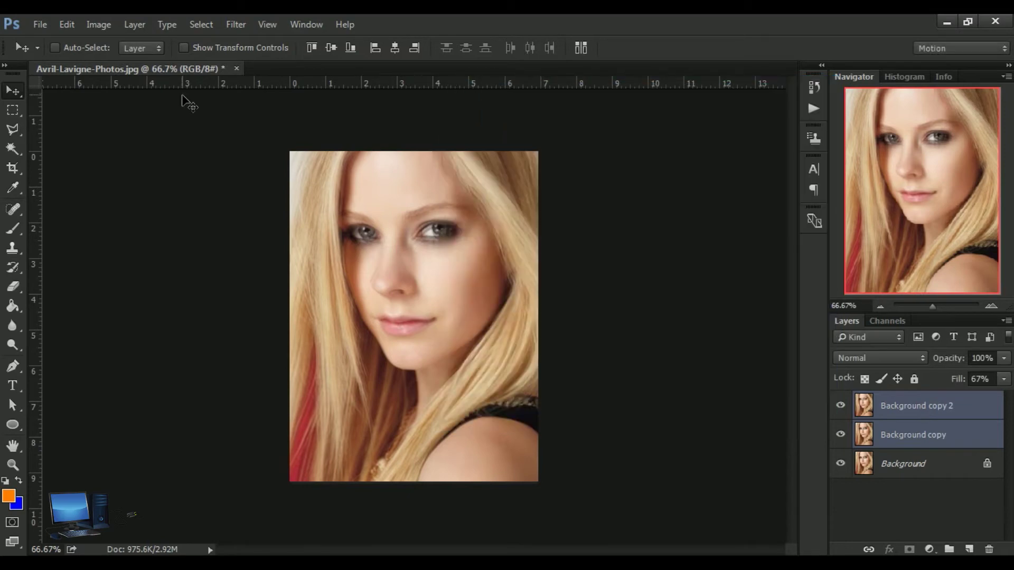
Step: Examine the Photomerge layout and source file options, and leave without merging
click(41, 24)
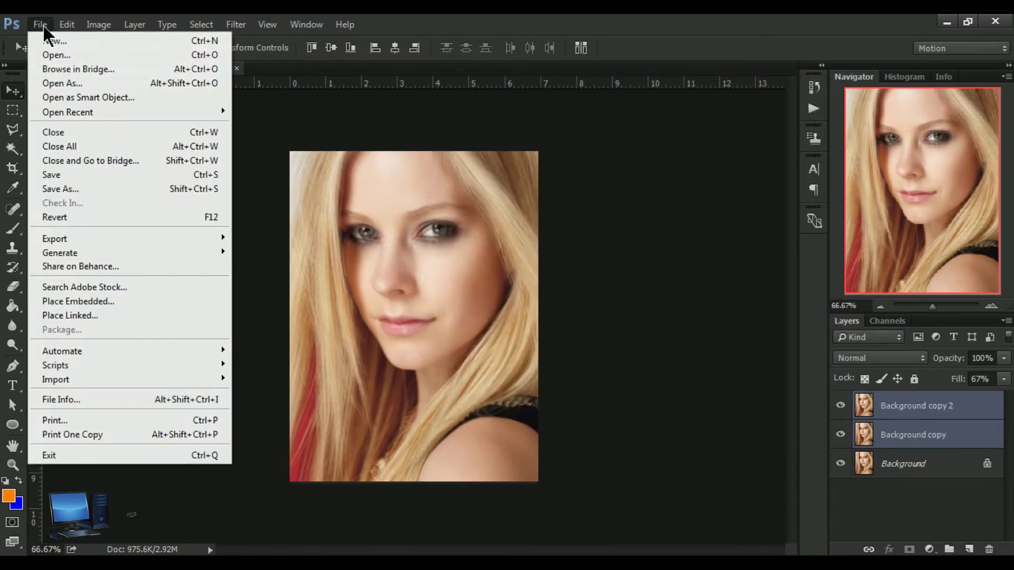
mouse_move(123, 351)
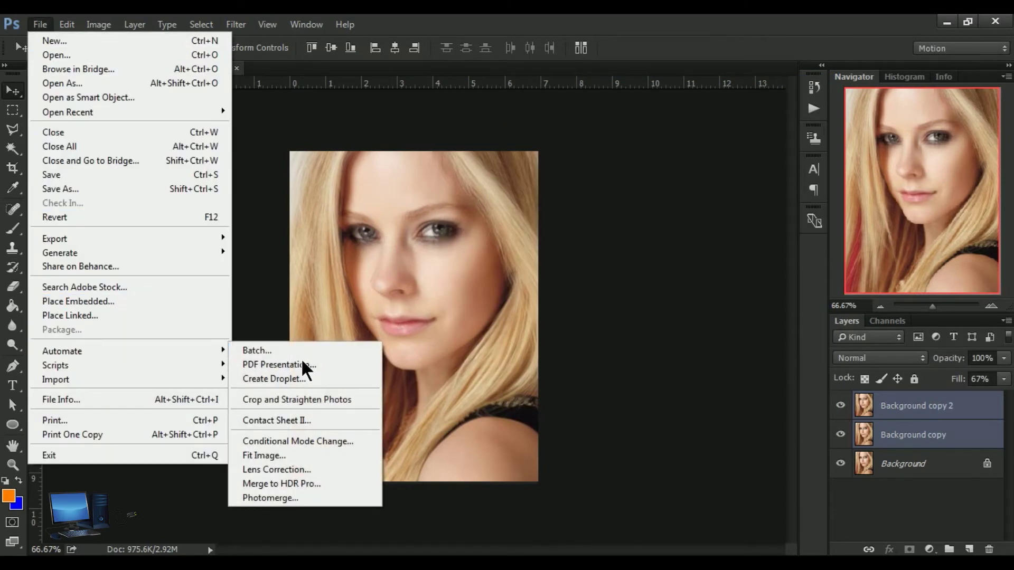
click(328, 497)
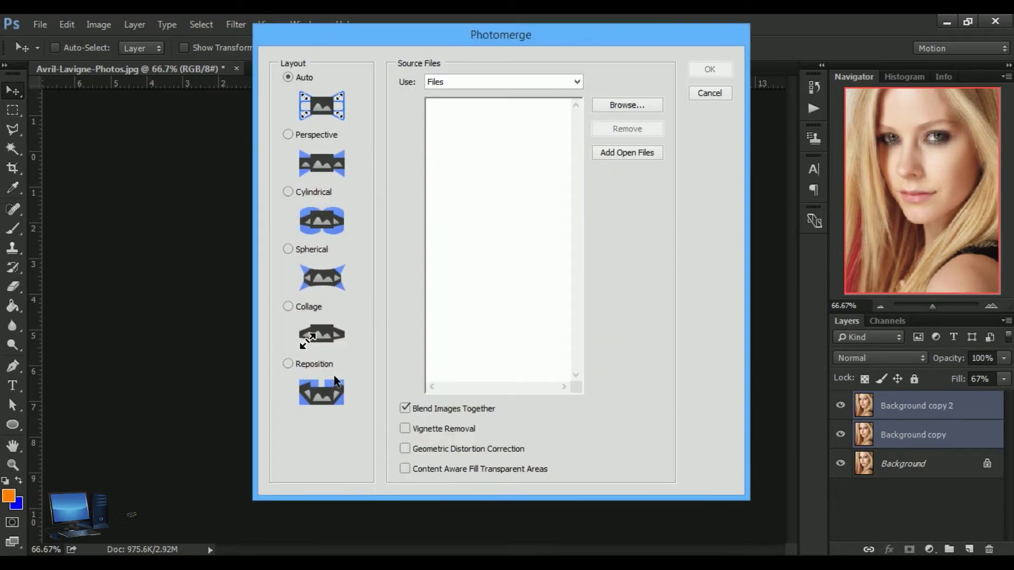
click(709, 93)
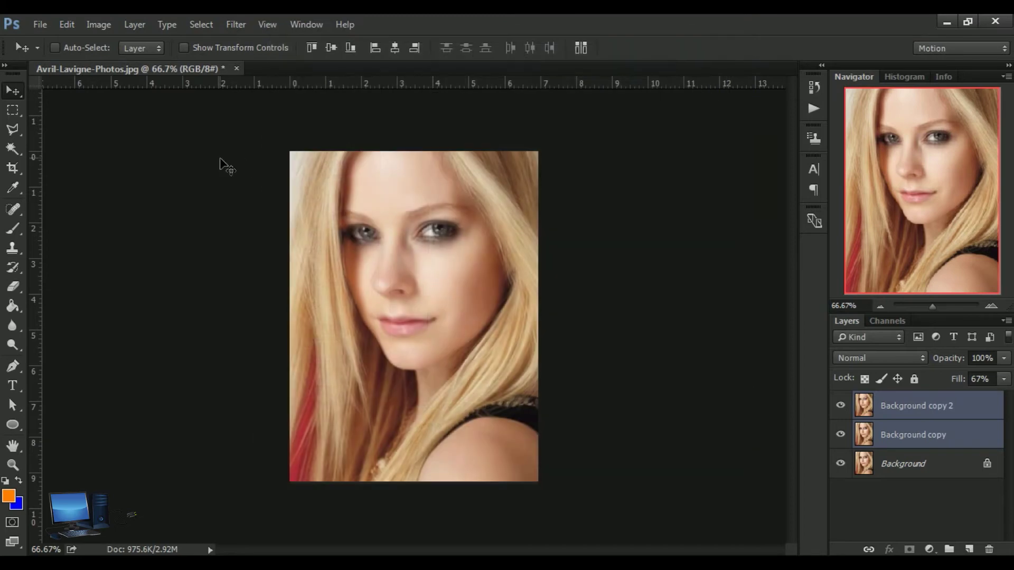
Step: Auto-align the two selected layer copies using Auto projection with Vignette Removal enabled
click(69, 25)
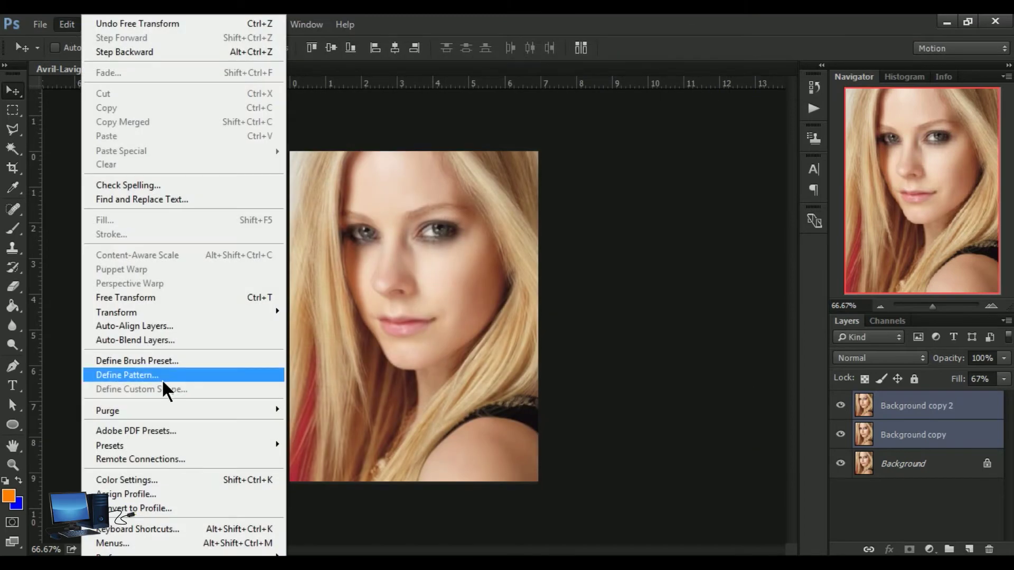
click(186, 328)
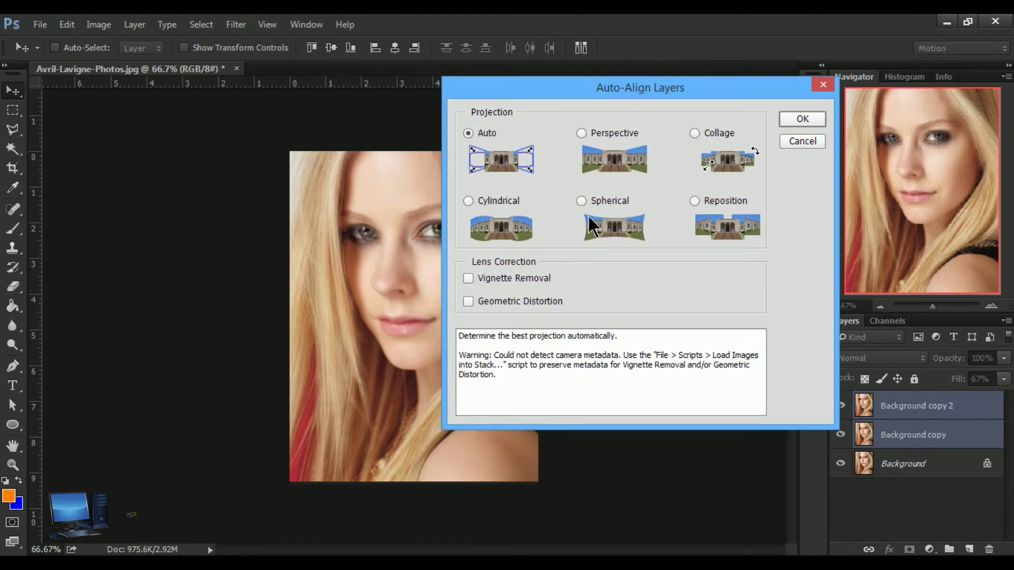
click(468, 279)
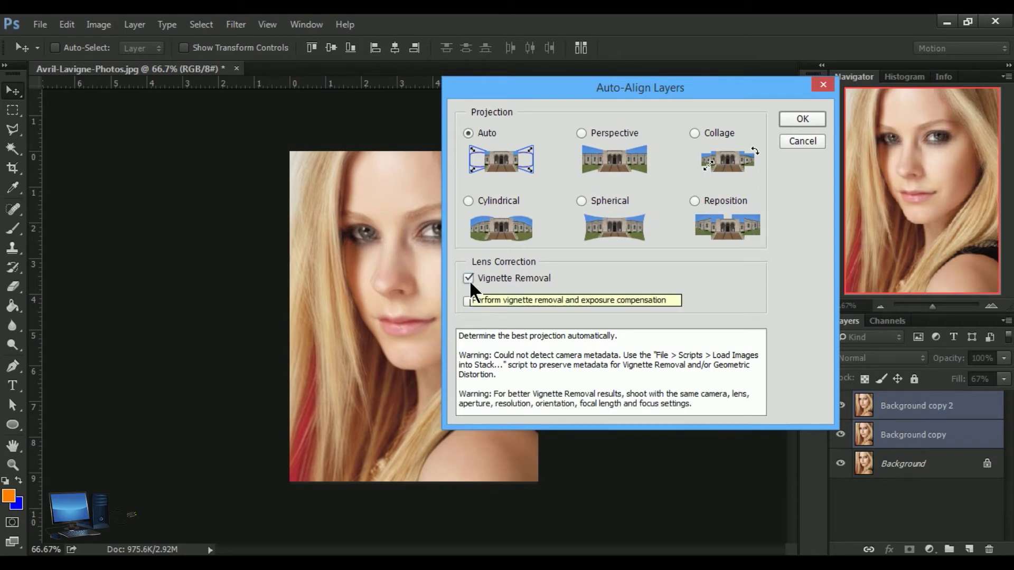
click(802, 119)
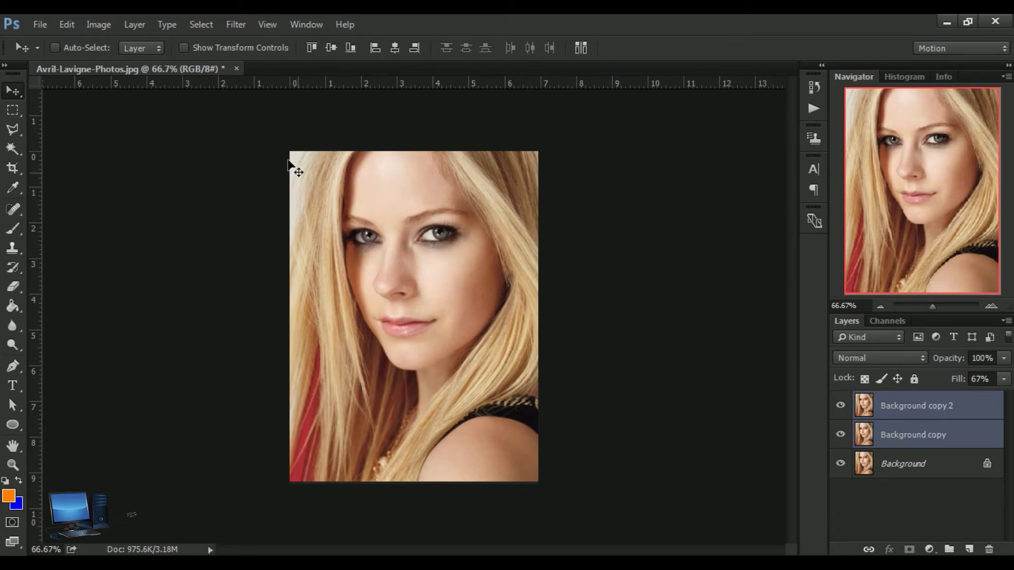
Step: Back out of closing the document and delete both Background copy layers
click(237, 69)
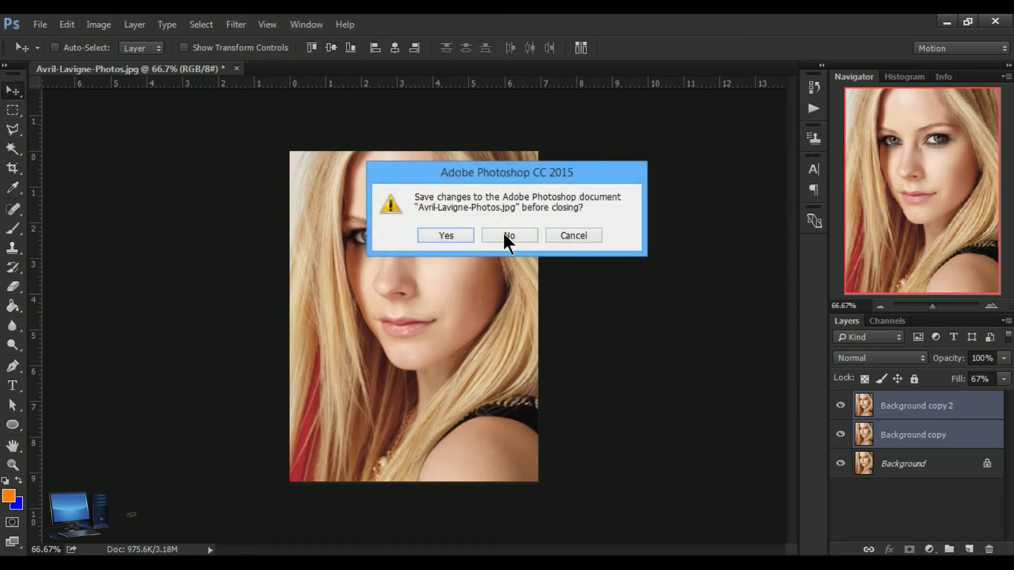
click(574, 232)
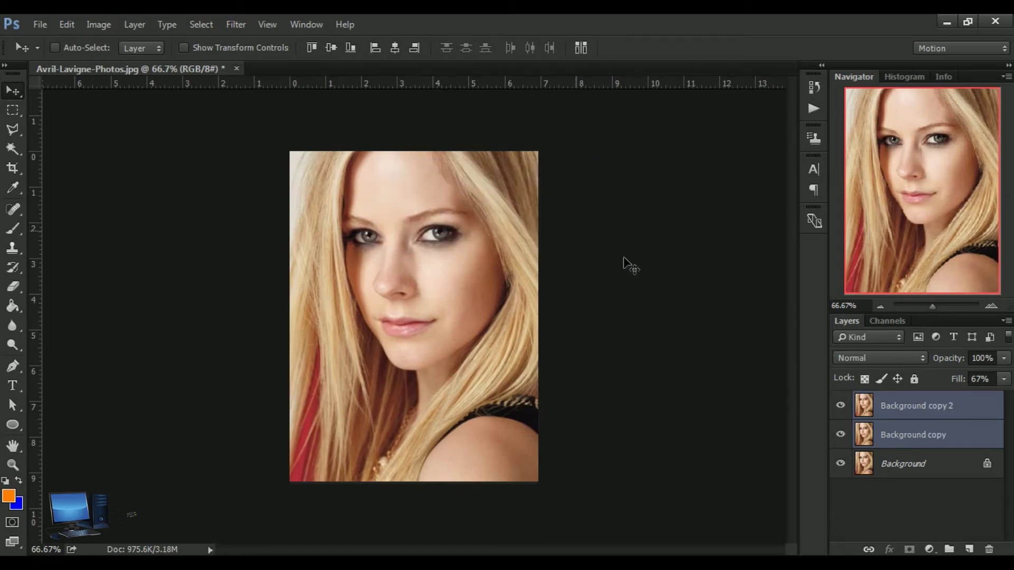
drag(946, 415, 998, 552)
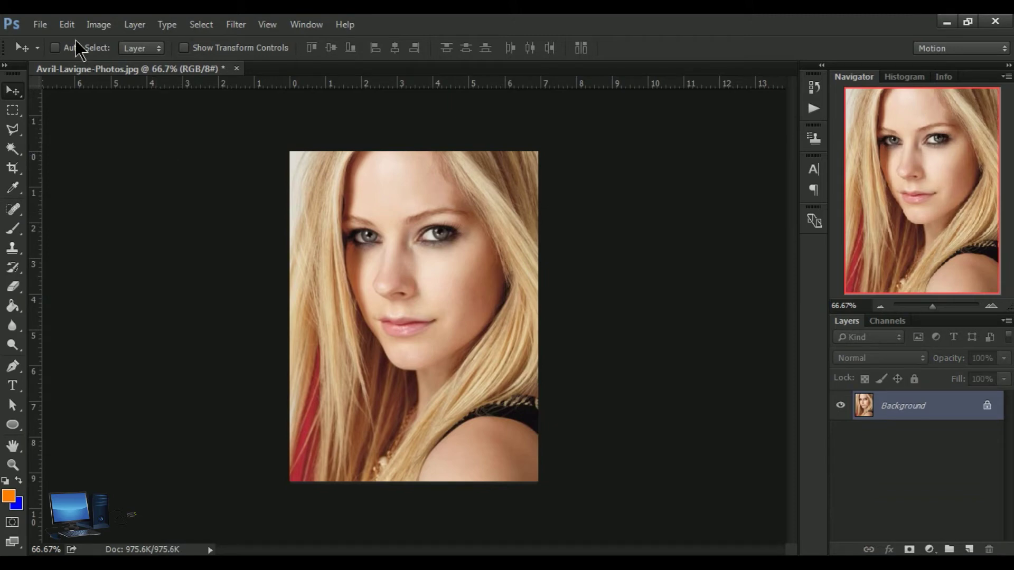
Step: Duplicate the Background layer twice to make Background copy and Background copy 2
click(66, 25)
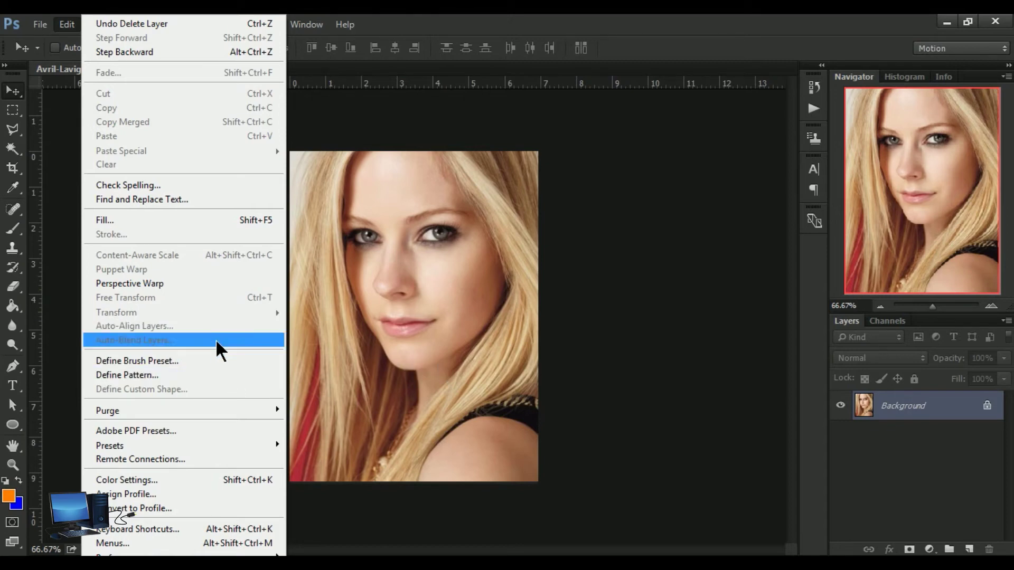
click(930, 414)
drag(930, 414, 970, 549)
drag(939, 412, 978, 552)
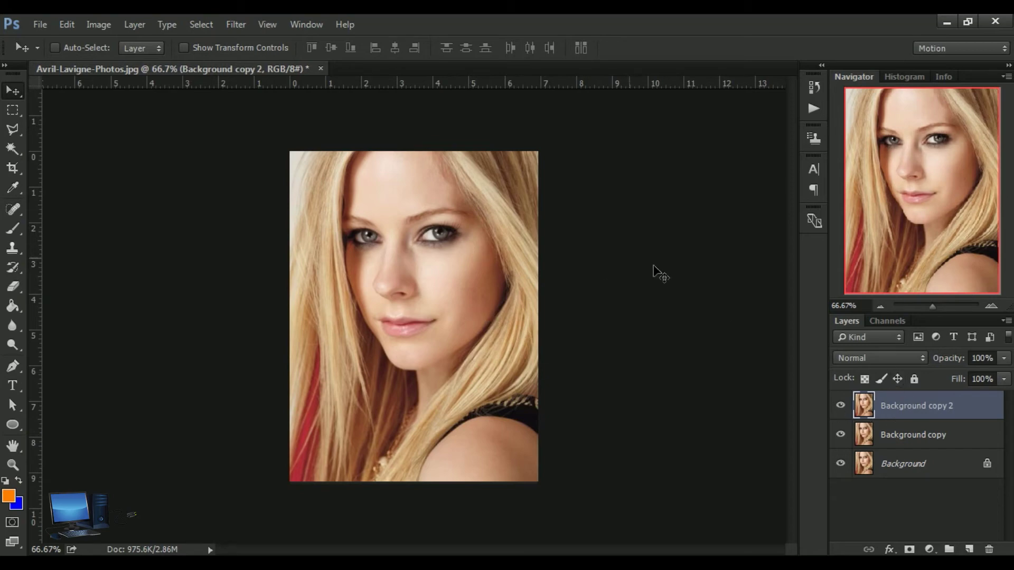
Step: Enlarge Background copy 2 to about 104.60% width and 104.65% height, then set its fill to 57%
click(66, 25)
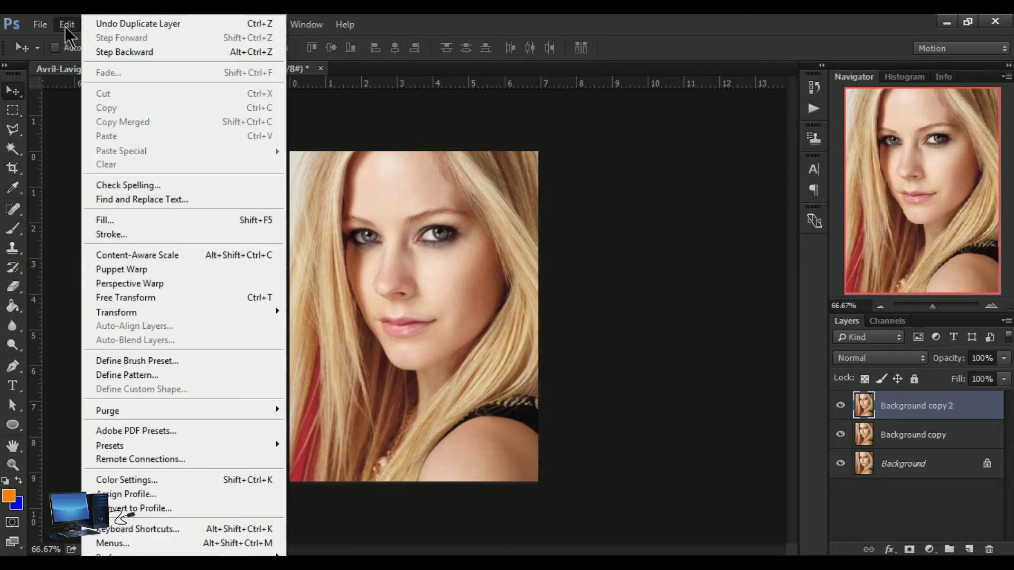
click(142, 300)
drag(543, 160, 544, 144)
drag(294, 489, 290, 499)
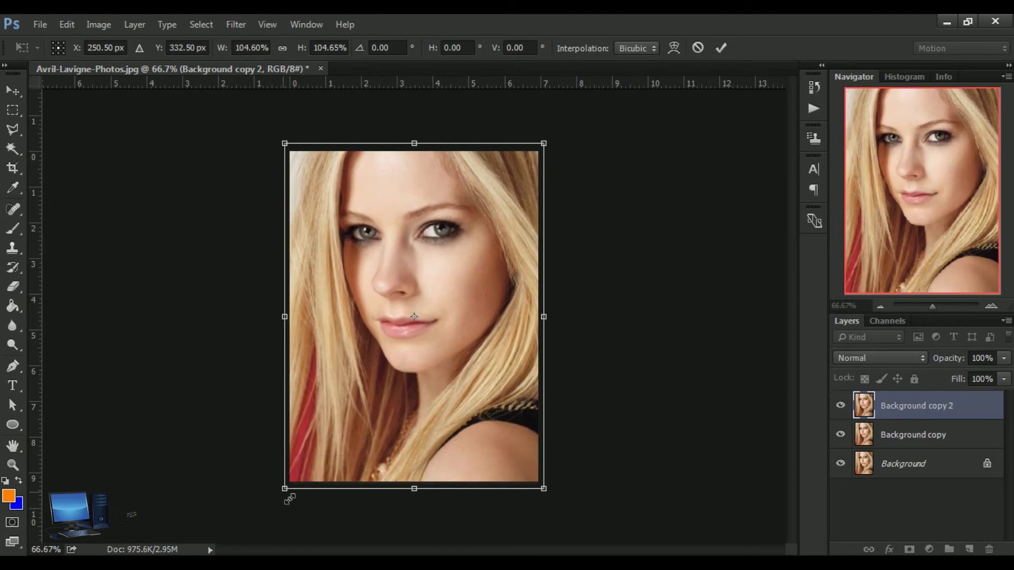
key(Return)
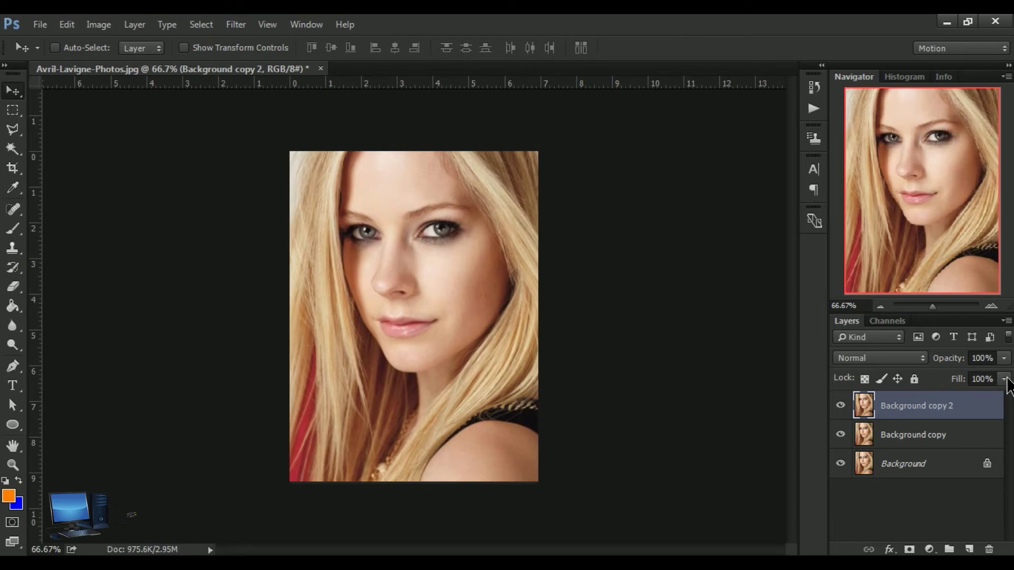
click(1004, 379)
drag(1004, 396, 972, 400)
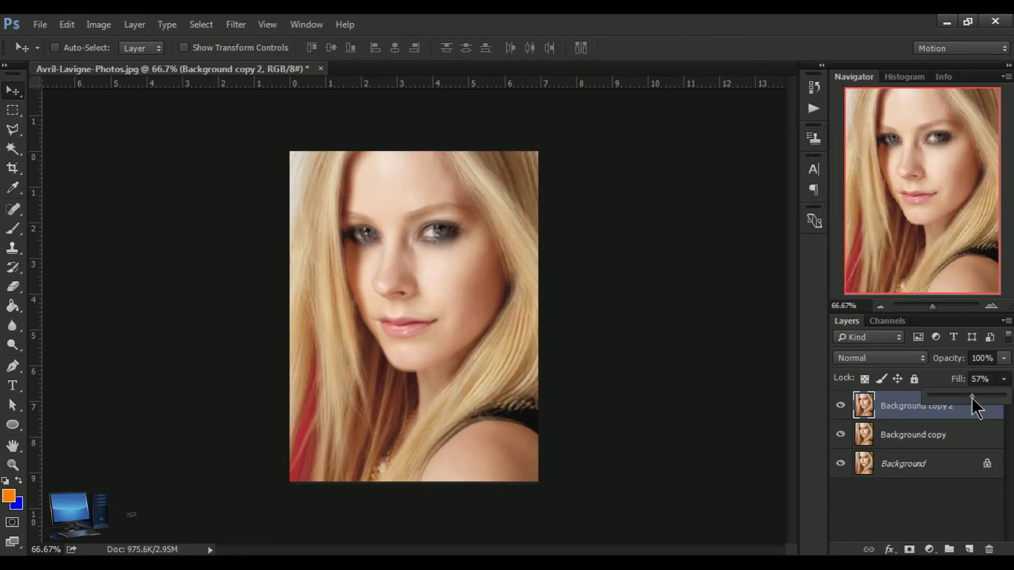
Step: Auto-blend Background copy and Background copy 2 with the Stack Images method and Seamless Tones and Colors enabled
click(914, 443)
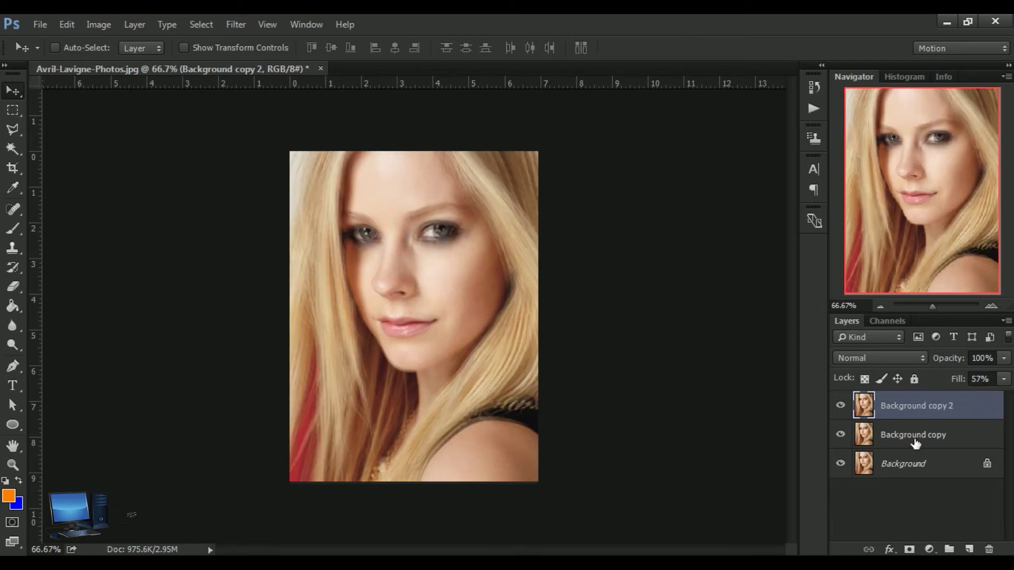
click(915, 443)
ctrl+click(906, 411)
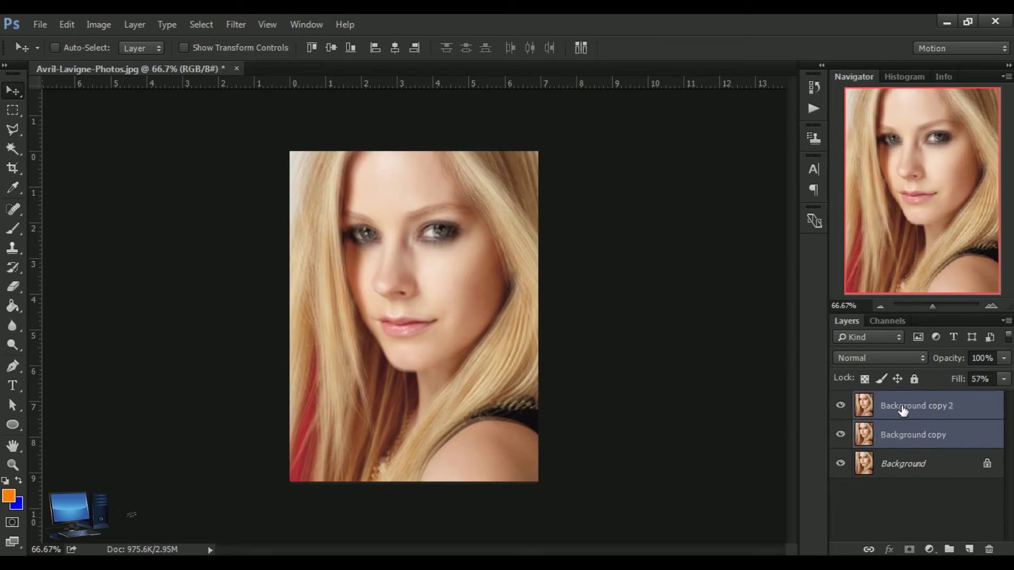
click(72, 27)
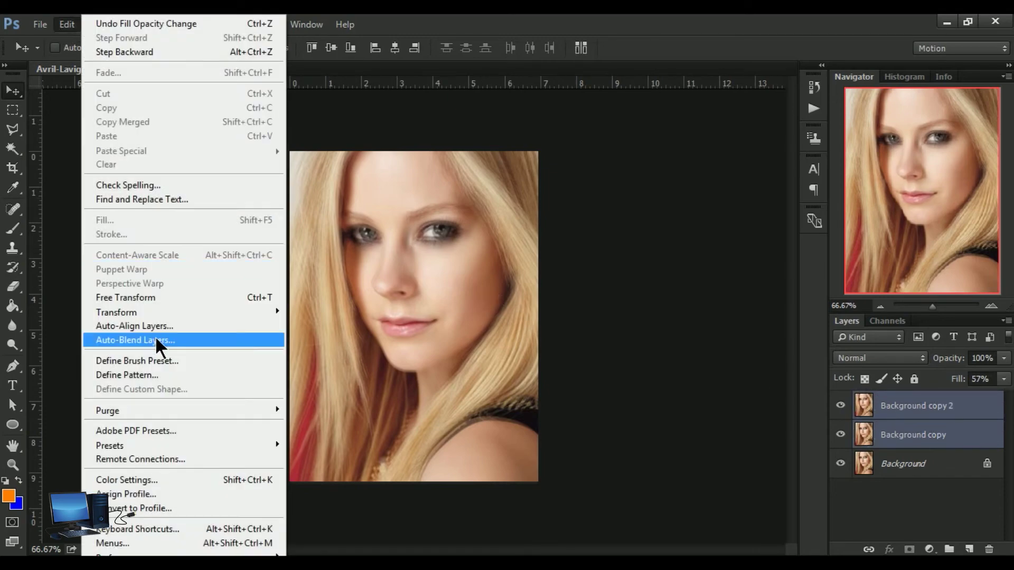
click(196, 340)
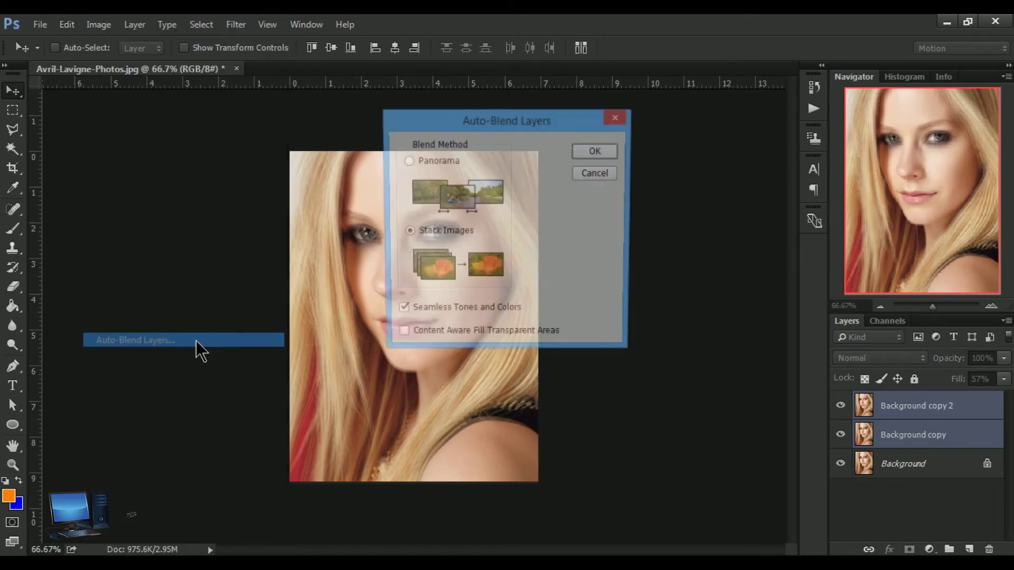
drag(473, 120, 612, 122)
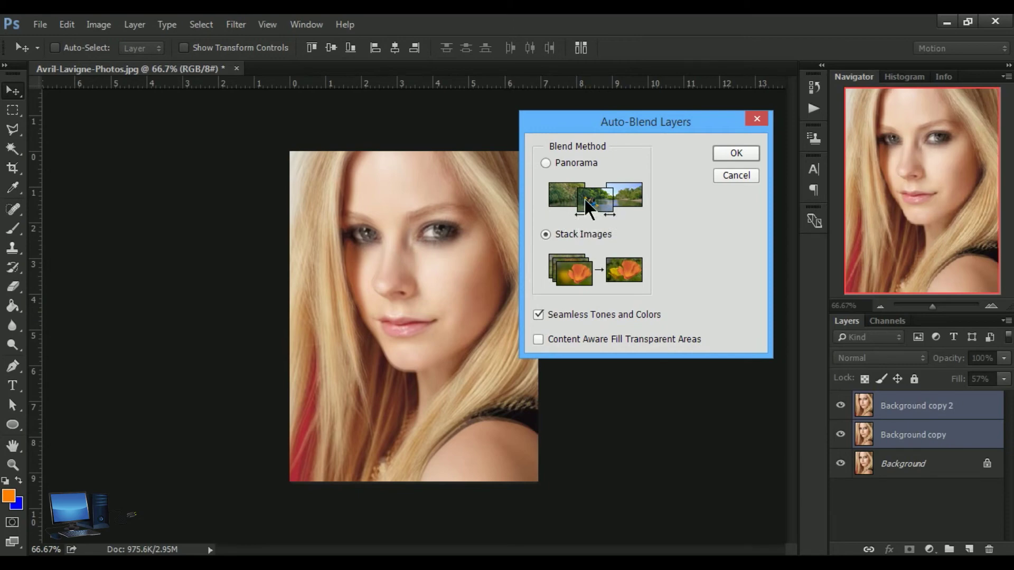
click(546, 164)
click(550, 232)
click(735, 152)
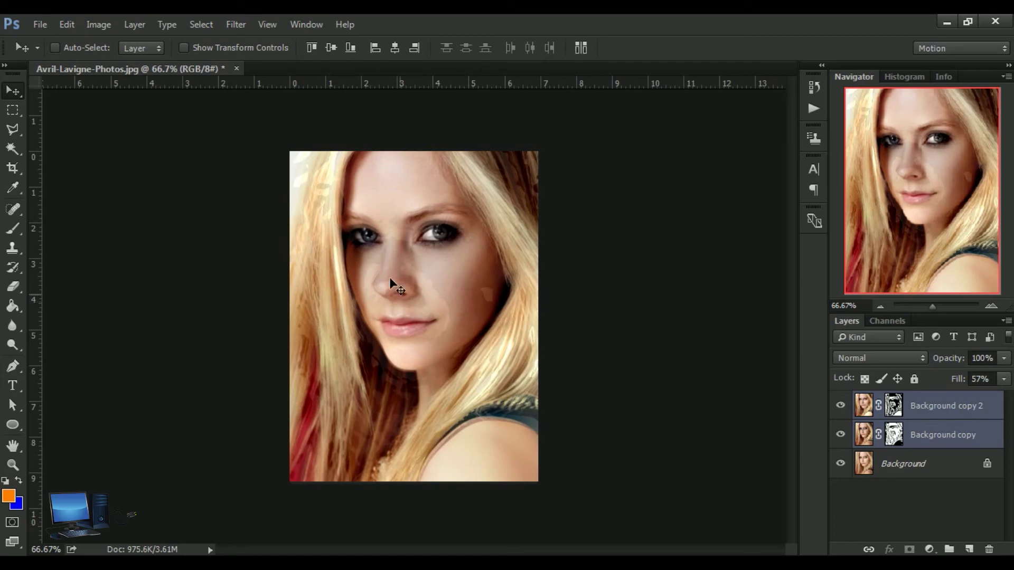
Step: Hide the Background and Background copy layers to isolate the blended Background copy 2
click(893, 434)
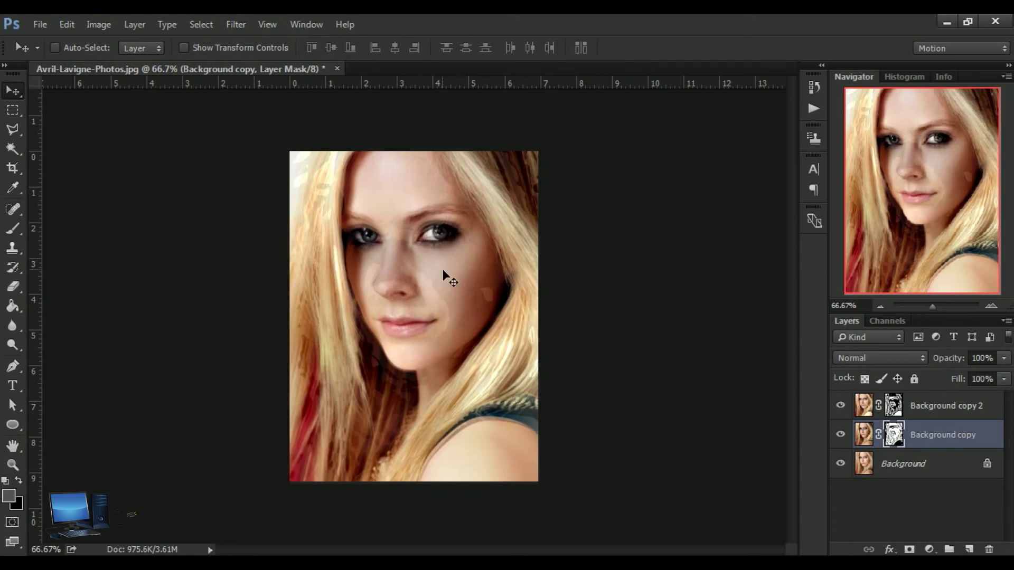
click(841, 463)
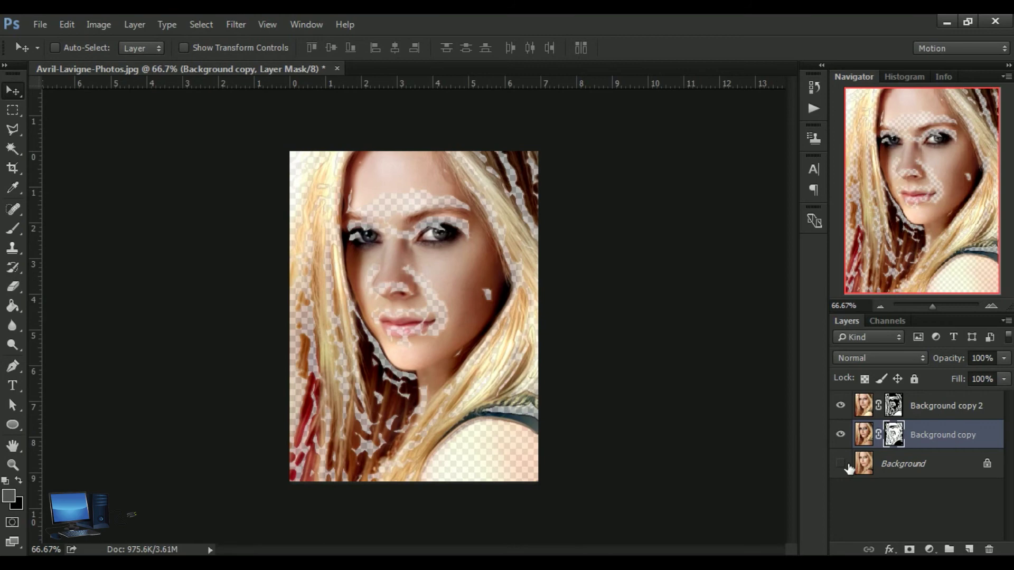
click(846, 464)
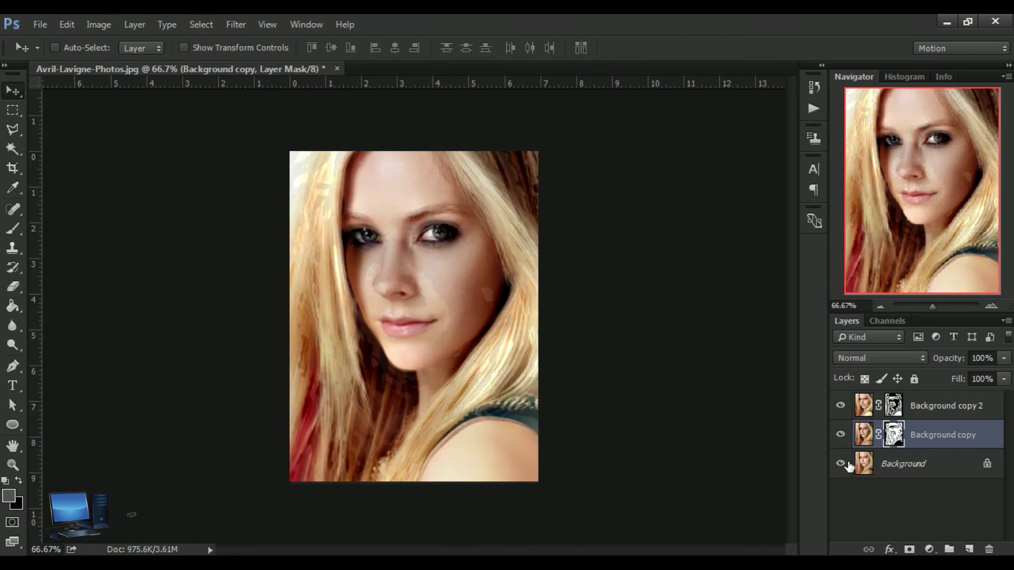
click(847, 464)
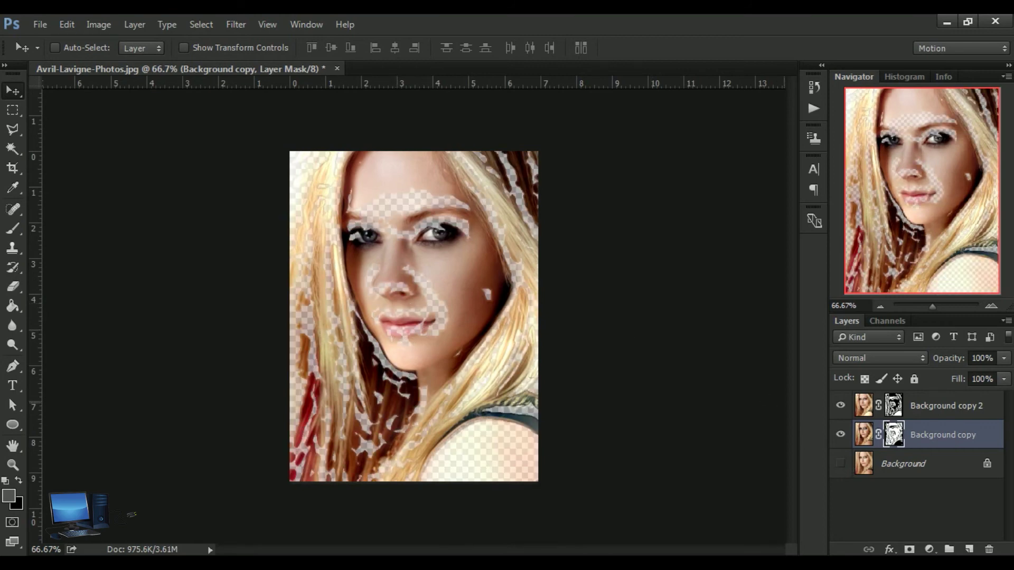
click(841, 436)
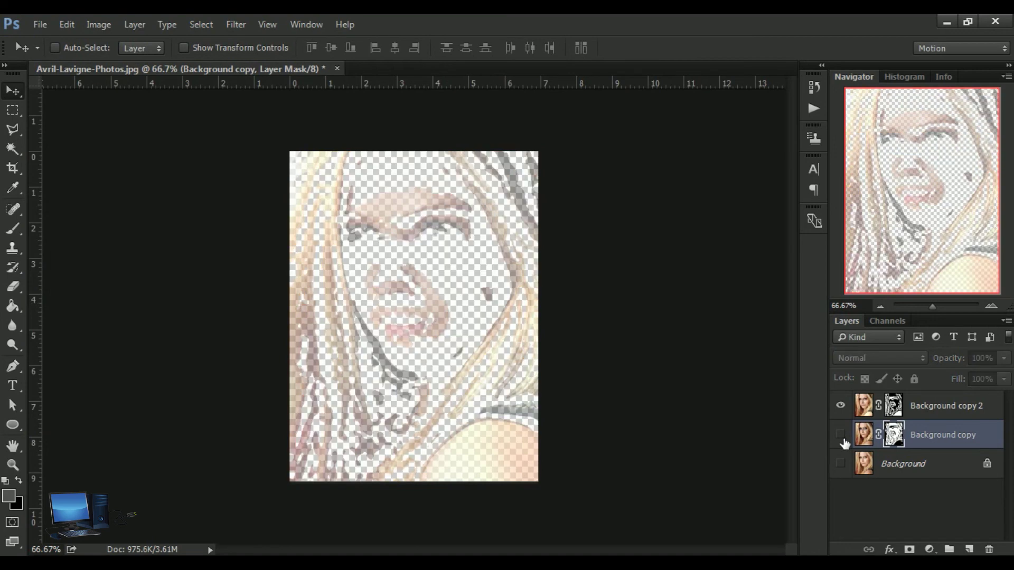
Step: Move the hidden Background copy downward and shift Background copy 2 slightly to the left
drag(378, 204, 390, 264)
click(957, 407)
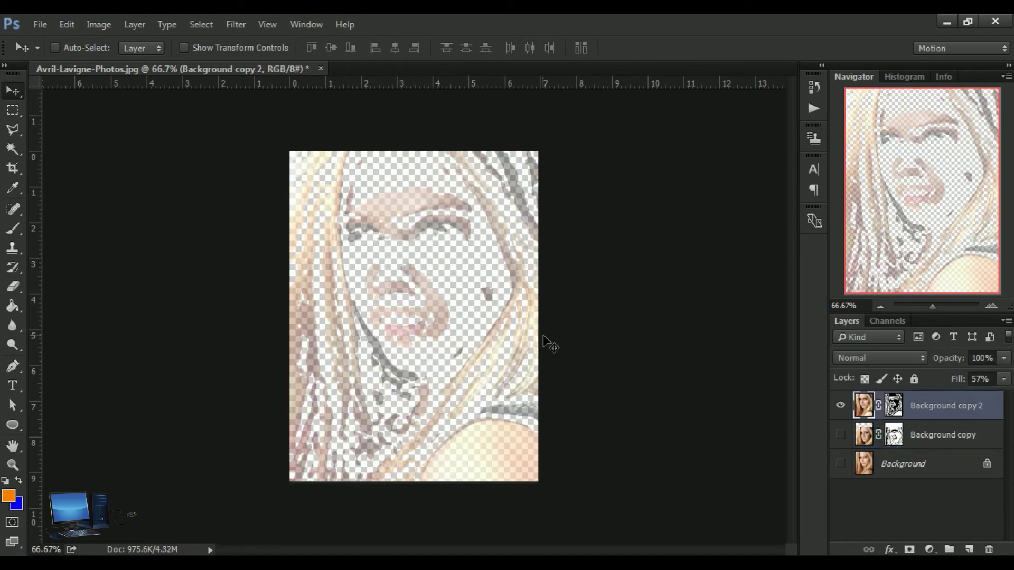
mouse_move(443, 265)
mouse_down()
mouse_move(434, 287)
mouse_move(451, 237)
mouse_move(462, 249)
mouse_move(457, 263)
mouse_move(444, 260)
mouse_up()
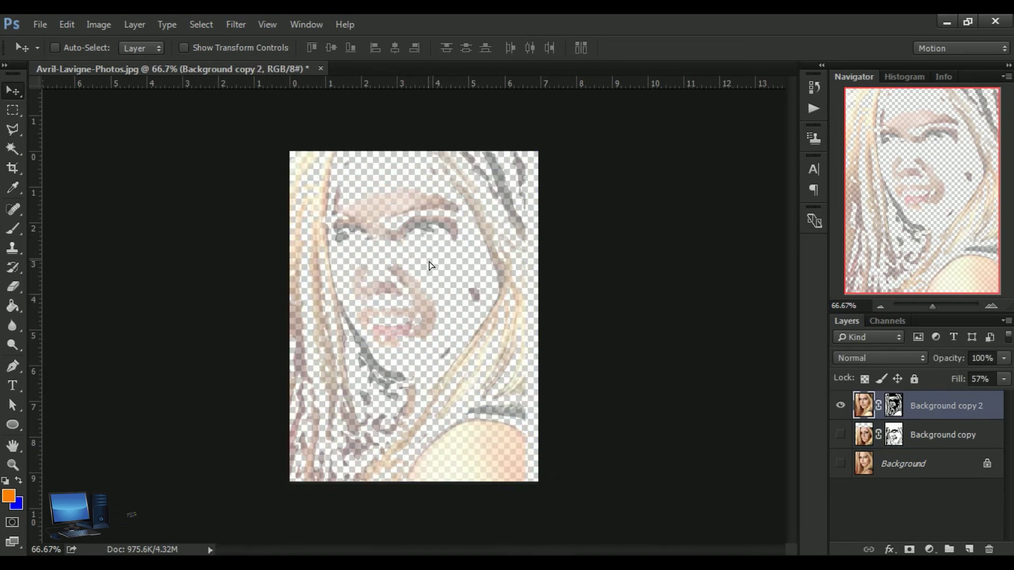
Step: Show only the Background copy layer and move it back up to fill the canvas
click(841, 407)
click(841, 434)
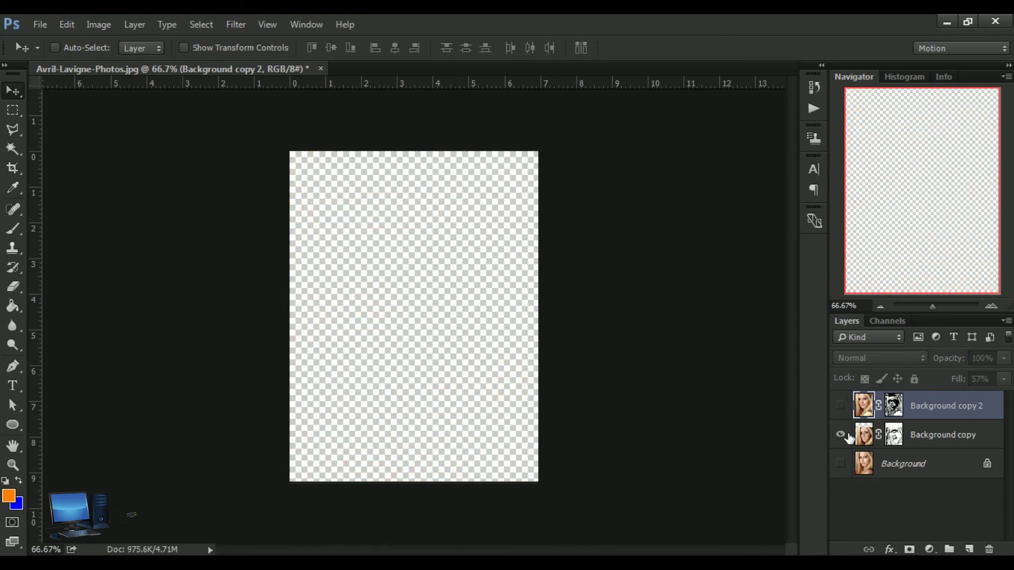
drag(446, 272, 407, 264)
click(893, 434)
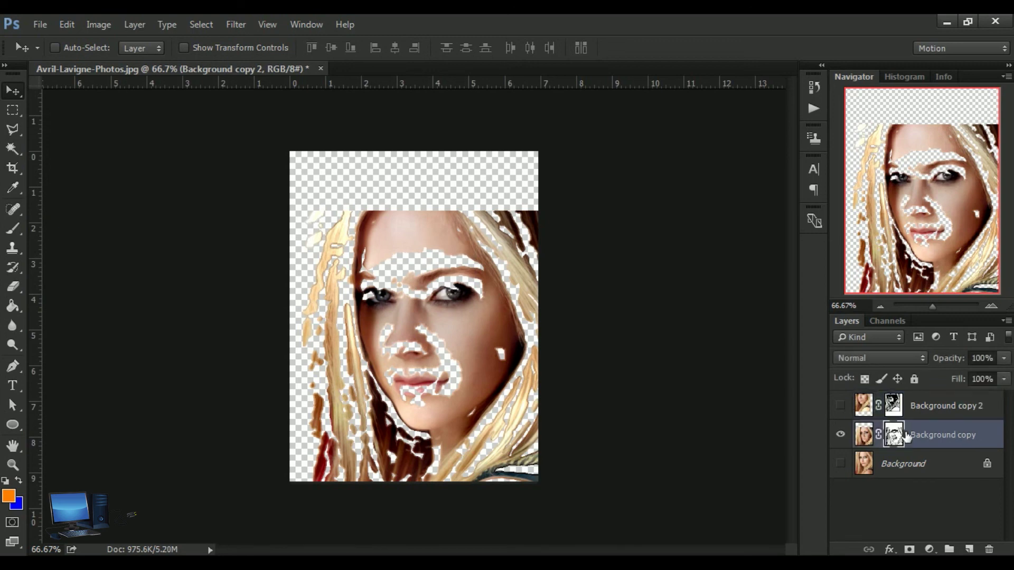
drag(420, 332, 410, 271)
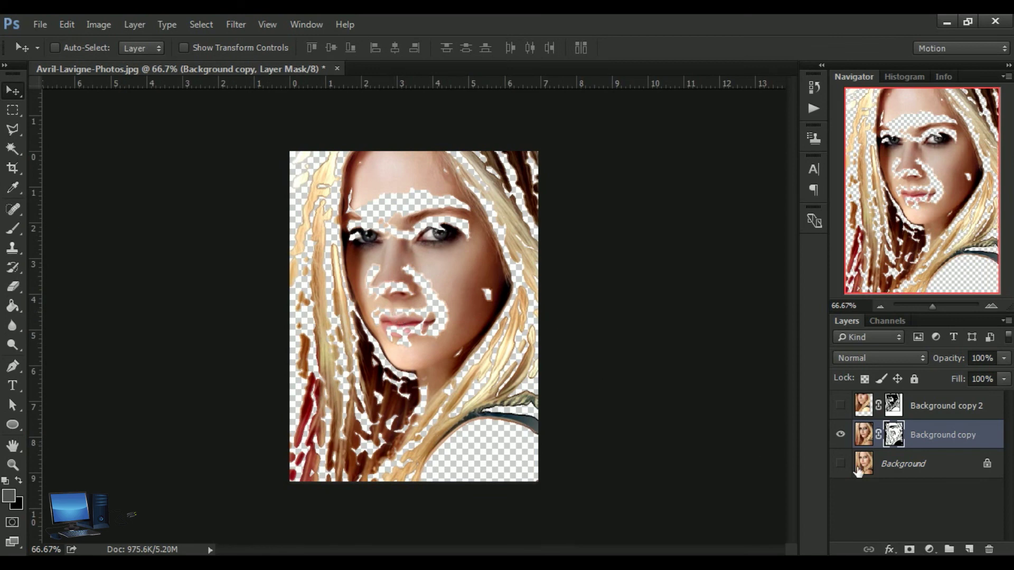
Step: Show only Background copy 2 and move it back down and right until it fills the canvas
click(840, 434)
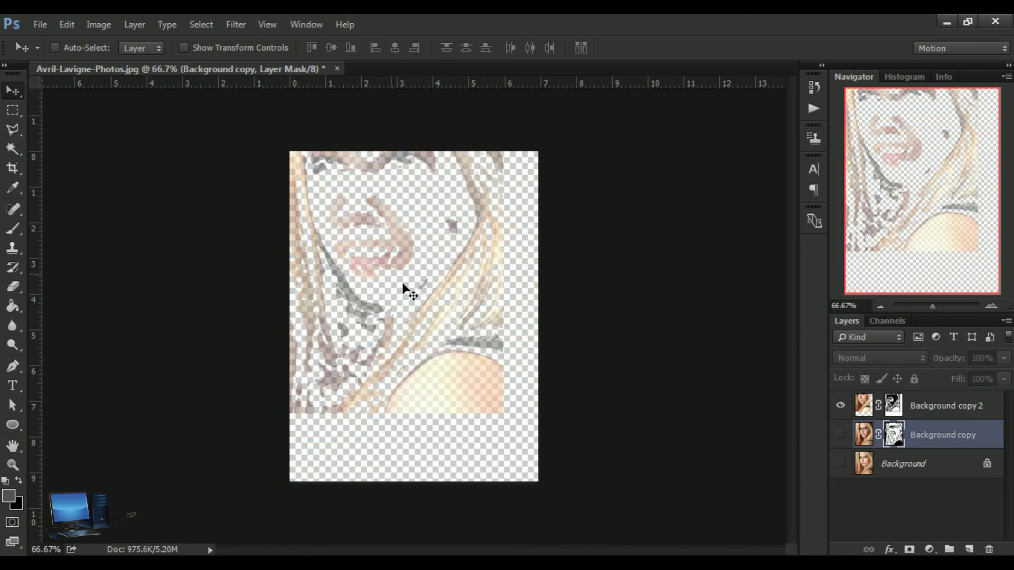
drag(385, 264, 422, 301)
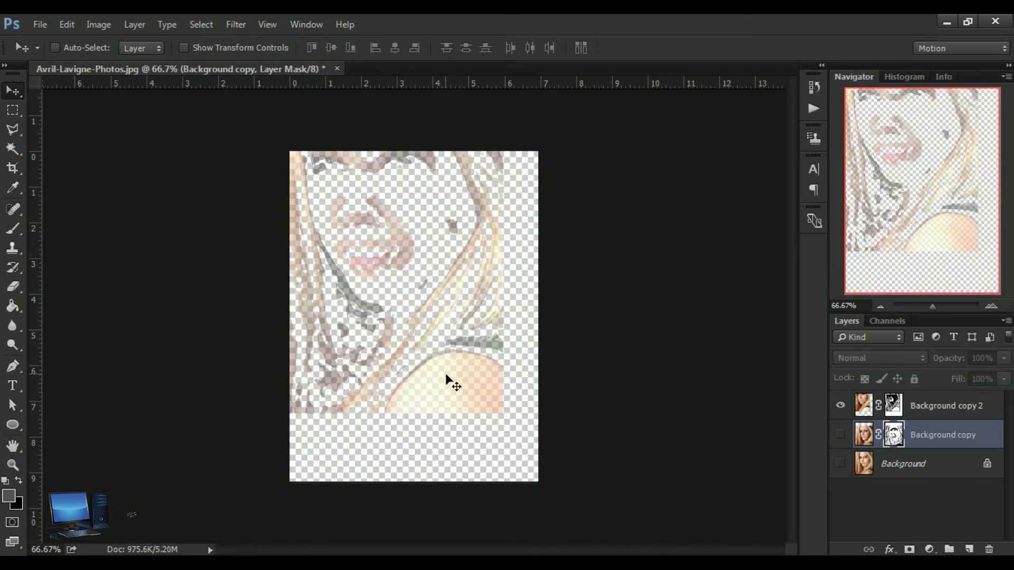
click(940, 409)
drag(460, 344, 486, 406)
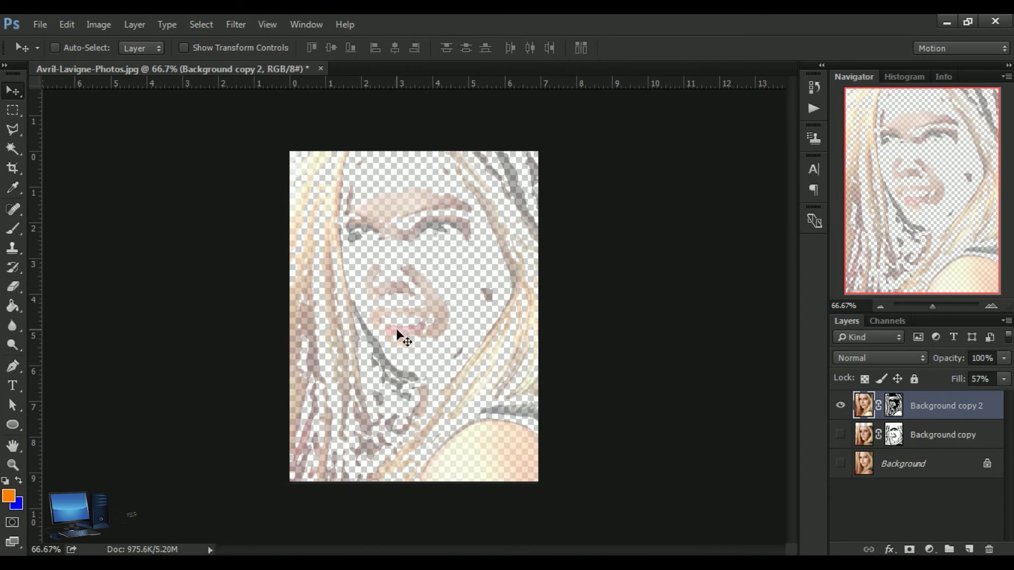
click(69, 25)
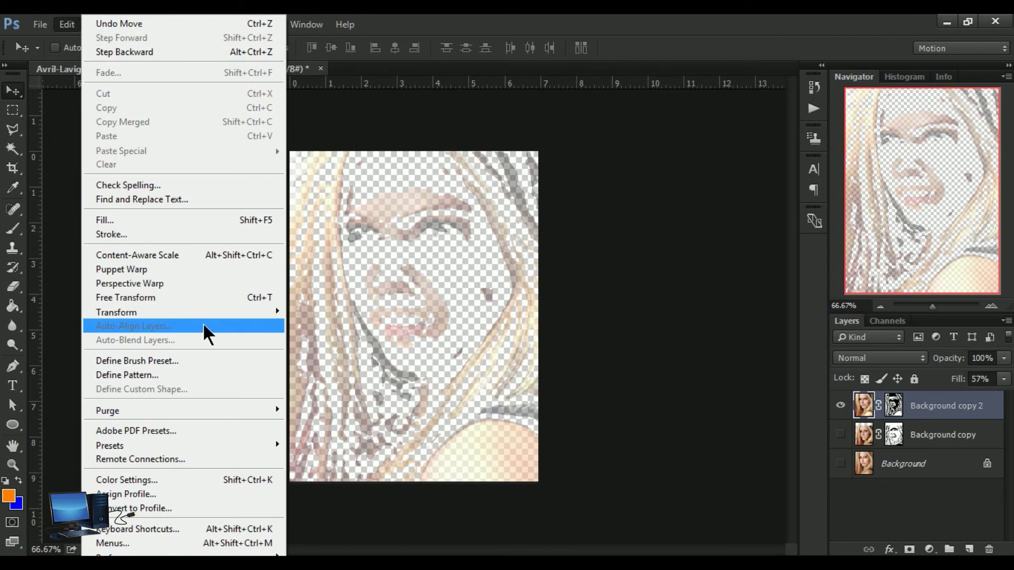